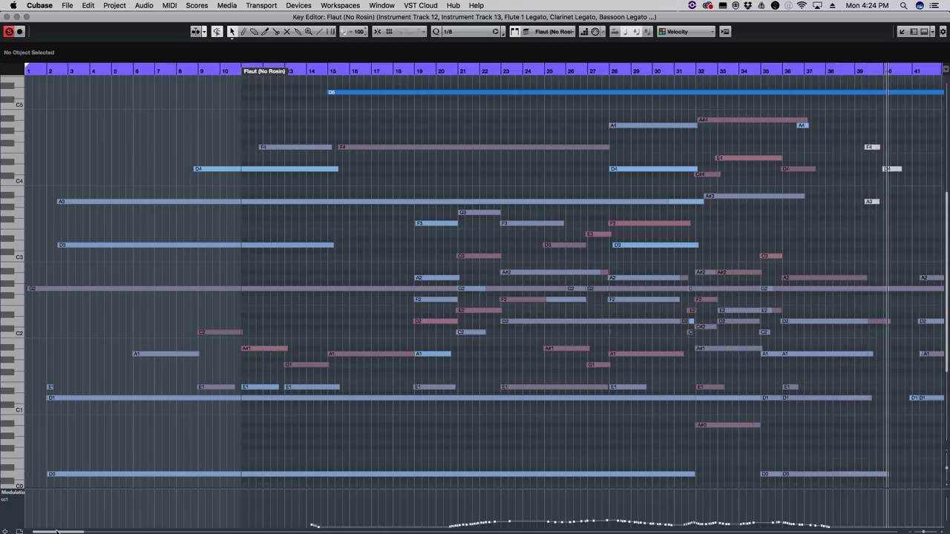
Step: Examine the layered orchestral MIDI notes in the Key Editor from bar 41 onward
{"action": "left_click_drag", "start_coordinate": [57, 531], "coordinate": [105, 530]}
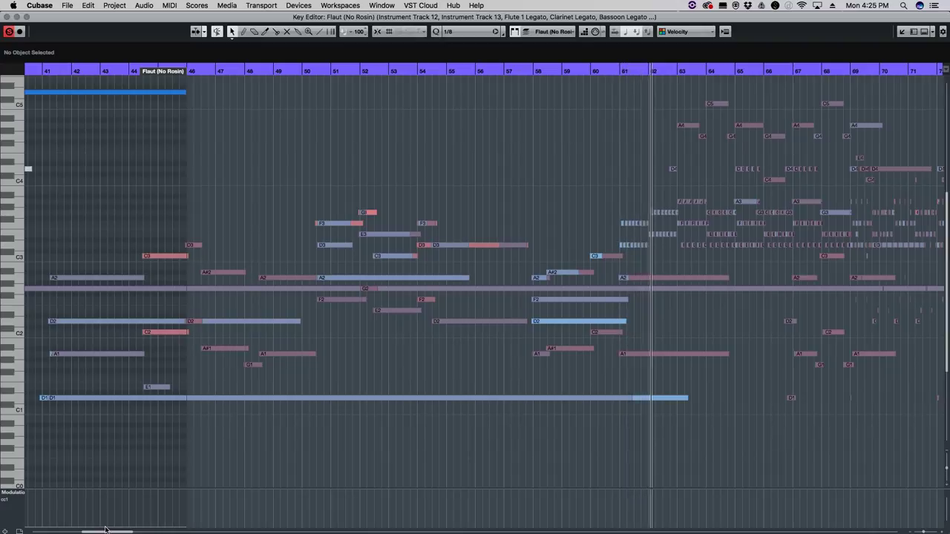
{"action": "left_click_drag", "start_coordinate": [105, 530], "coordinate": [136, 533]}
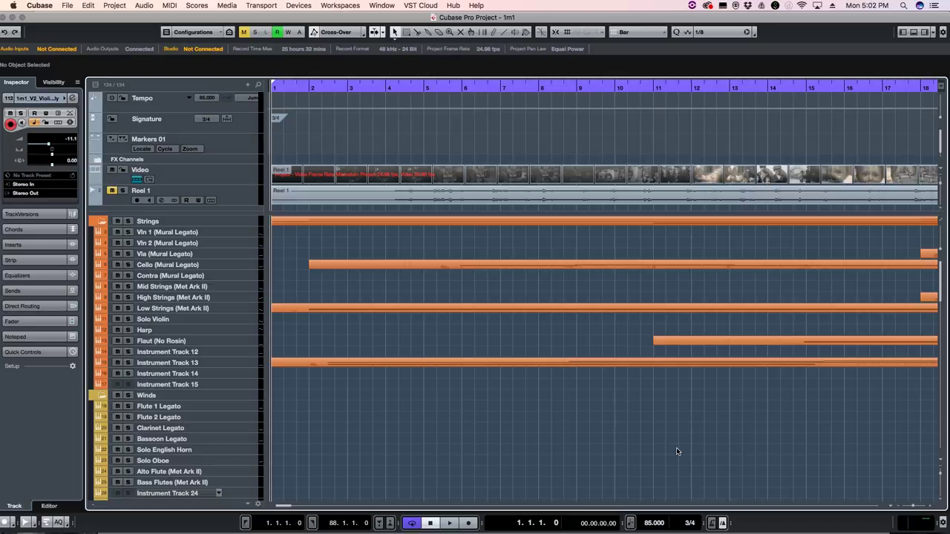
Step: Select the Solo Violin track and open its Kontakt instrument
{"action": "left_click", "coordinate": [227, 318]}
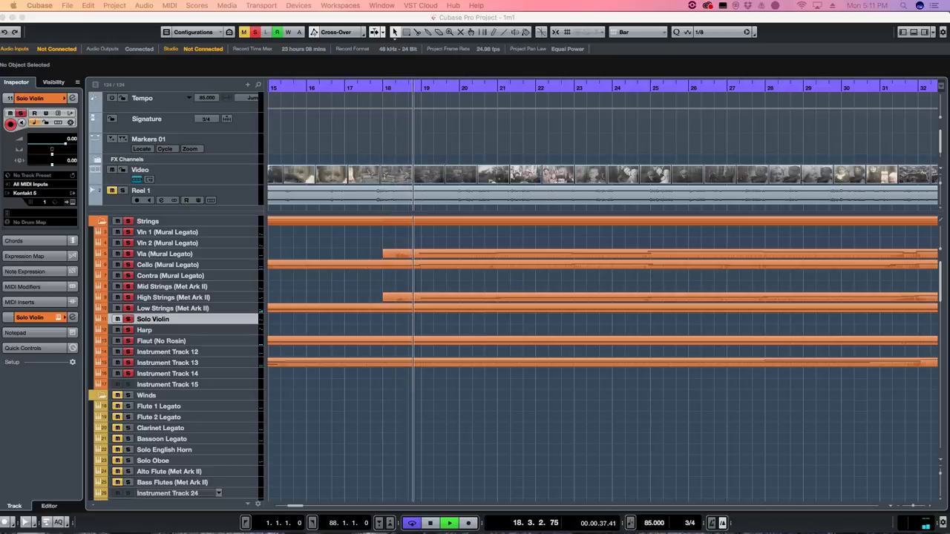
{"action": "key", "text": "super+e"}
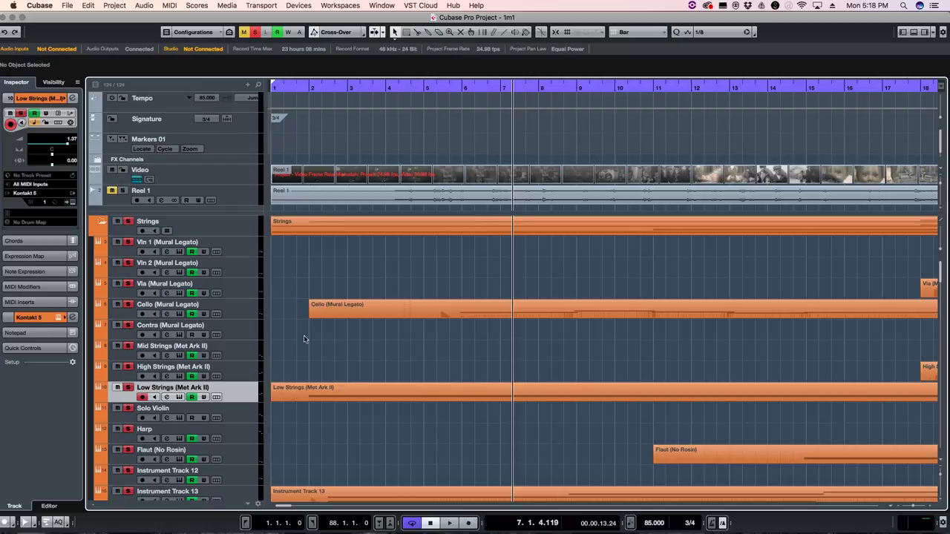
Step: Select the Cello (Mural Legato) track and look over the string parts from the violins down to Instrument Track 14
{"action": "left_click", "coordinate": [248, 310]}
{"action": "left_click", "coordinate": [524, 306]}
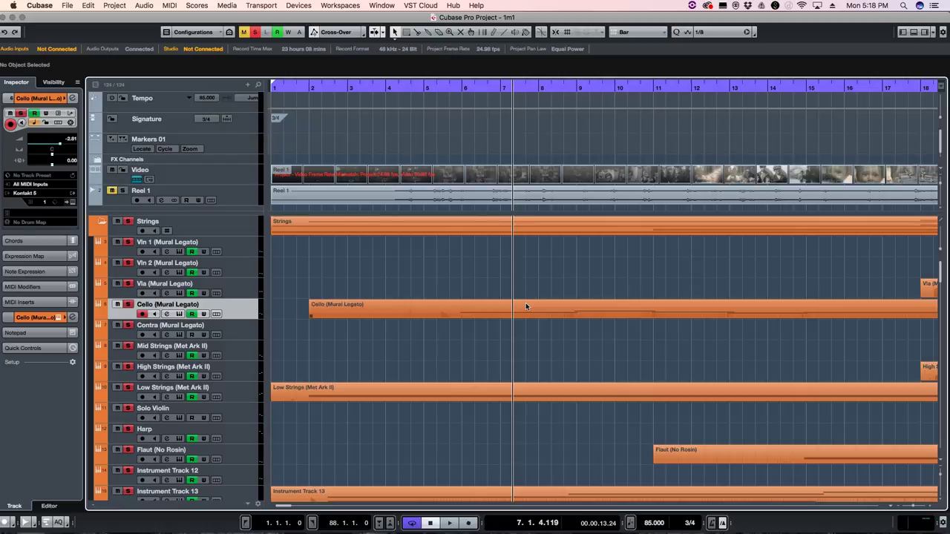
{"action": "scroll", "coordinate": [589, 369], "scroll_direction": "down", "scroll_amount": 1}
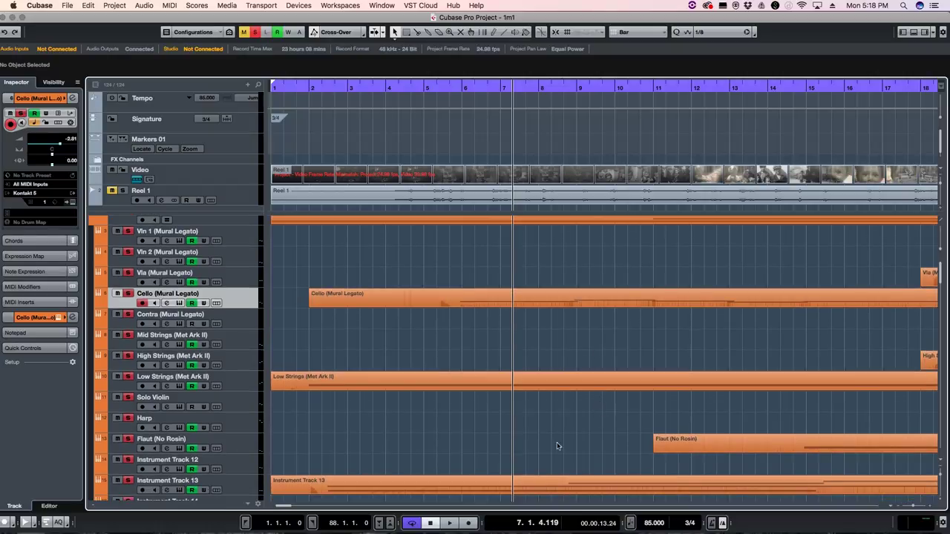
{"action": "scroll", "coordinate": [523, 439], "scroll_direction": "down", "scroll_amount": 5}
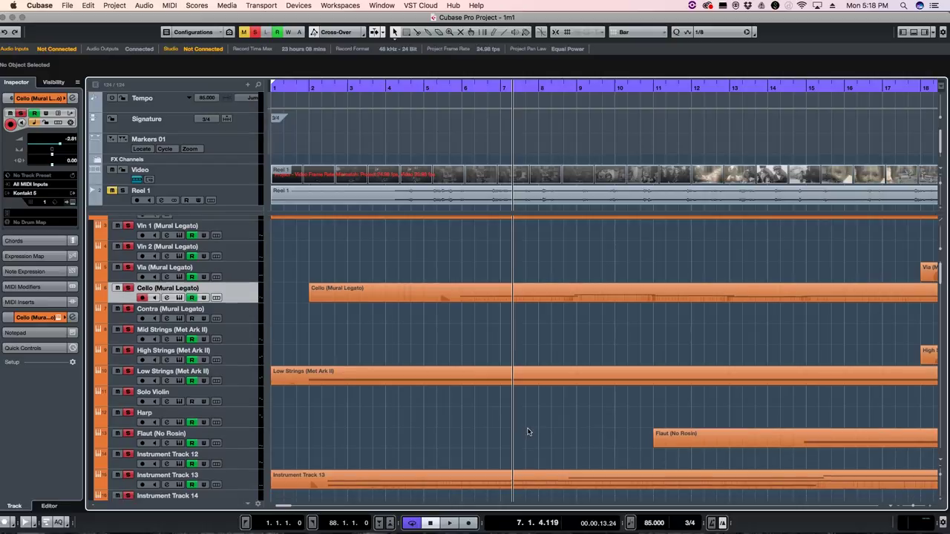
{"action": "scroll", "coordinate": [569, 460], "scroll_direction": "up", "scroll_amount": 4}
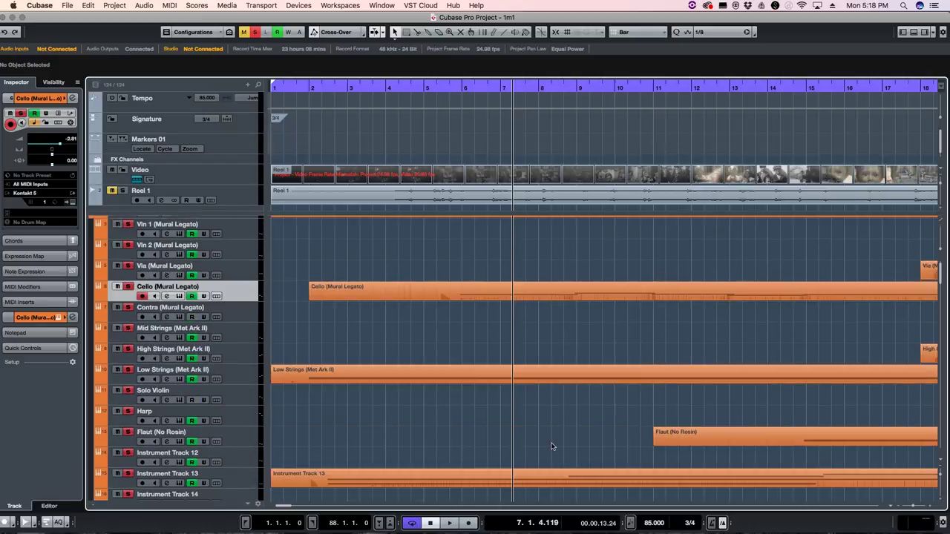
{"action": "scroll", "coordinate": [564, 456], "scroll_direction": "down", "scroll_amount": 6}
{"action": "scroll", "coordinate": [590, 474], "scroll_direction": "up", "scroll_amount": 3}
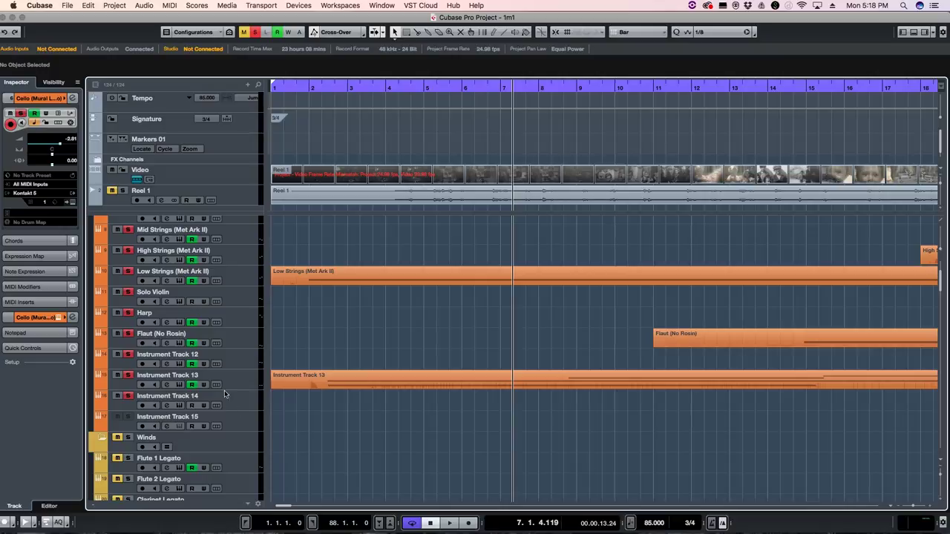
Step: Inspect the Kontakt patch on Instrument Track 13, hiding the Quick-Load browser to reveal the keyboard, and close the instrument window
{"action": "left_click", "coordinate": [250, 383]}
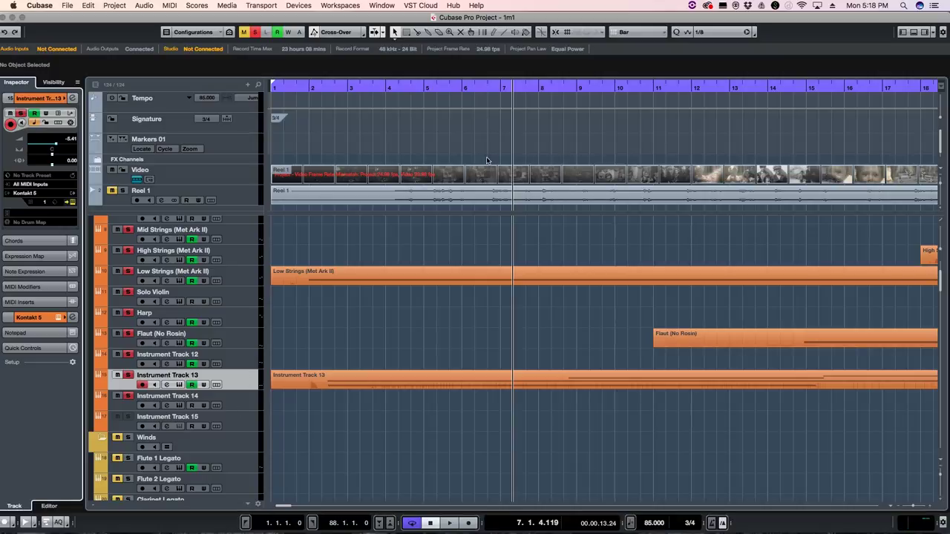
{"action": "key", "text": "super+e"}
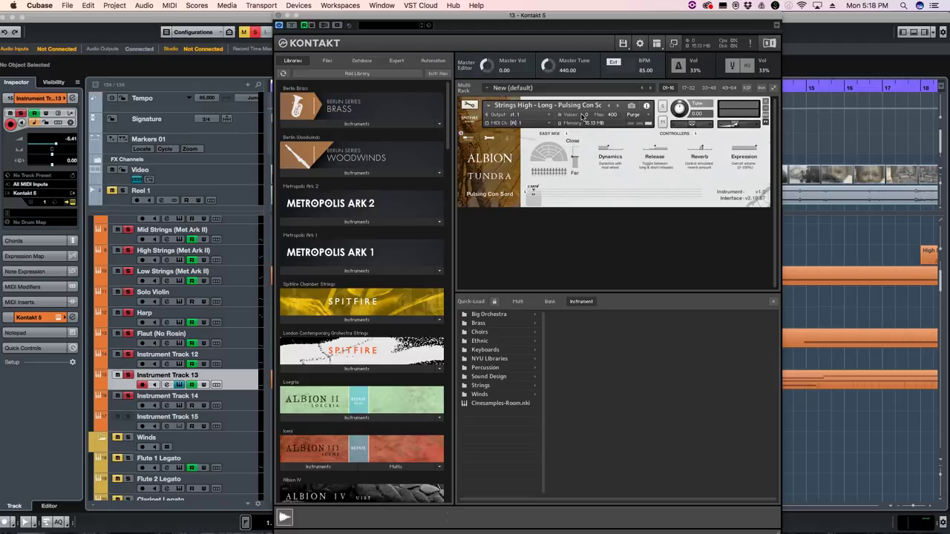
{"action": "left_click", "coordinate": [773, 303]}
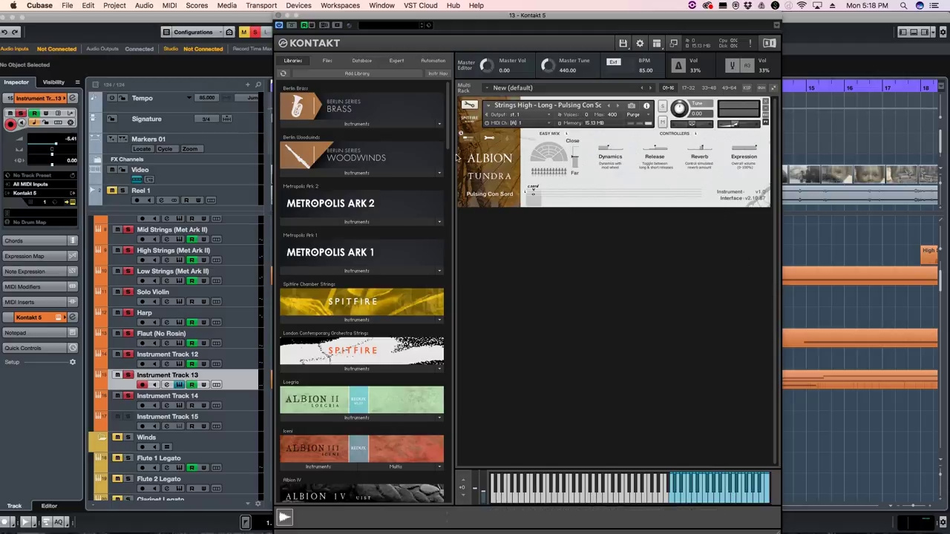
{"action": "left_click", "coordinate": [280, 15]}
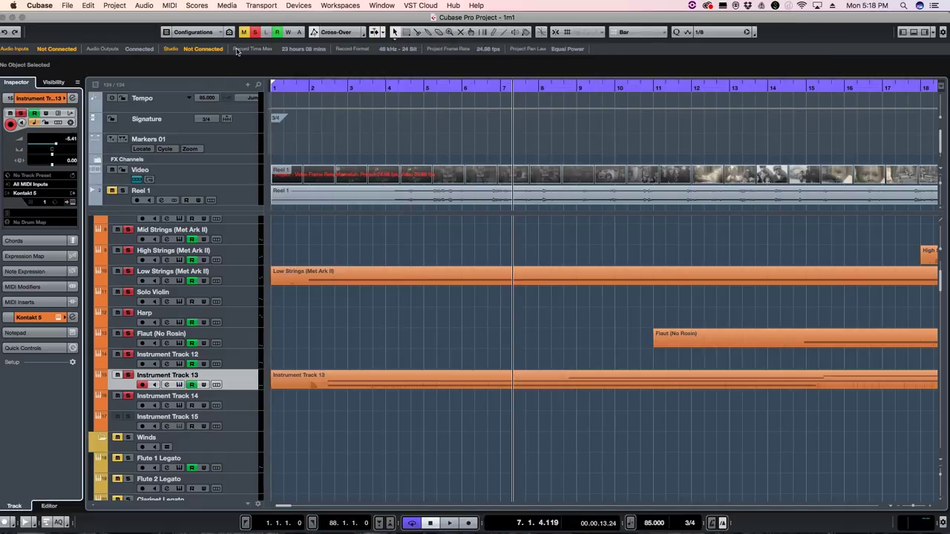
Step: Clear all solos, solo Instrument Track 13, and listen to it alone up to about bar 10
{"action": "left_click", "coordinate": [256, 33]}
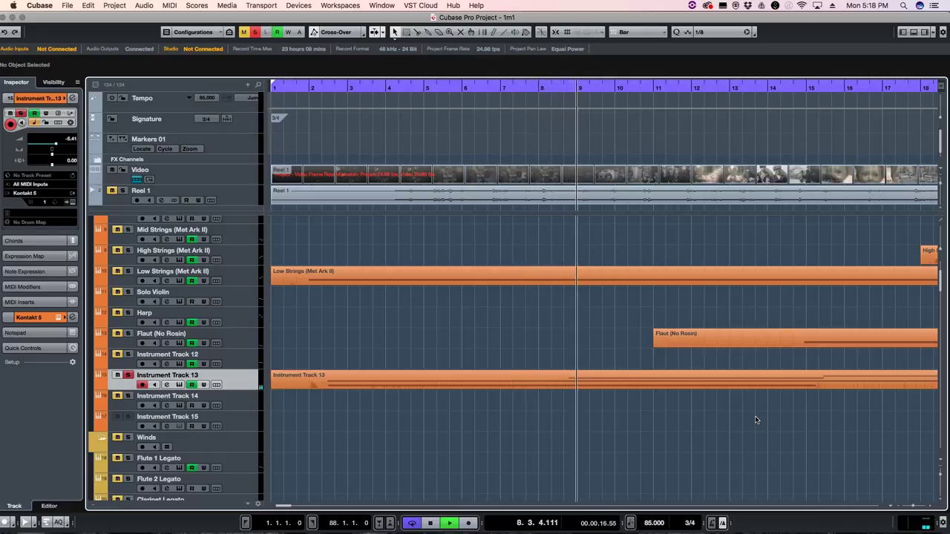
{"action": "scroll", "coordinate": [755, 418], "scroll_direction": "up", "scroll_amount": 1}
{"action": "scroll", "coordinate": [755, 420], "scroll_direction": "up", "scroll_amount": 5}
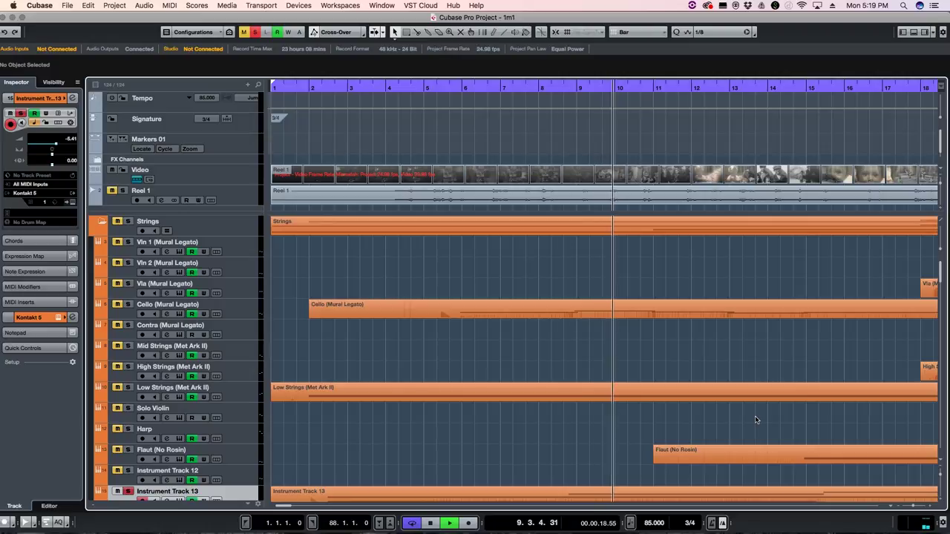
{"action": "key", "text": "space"}
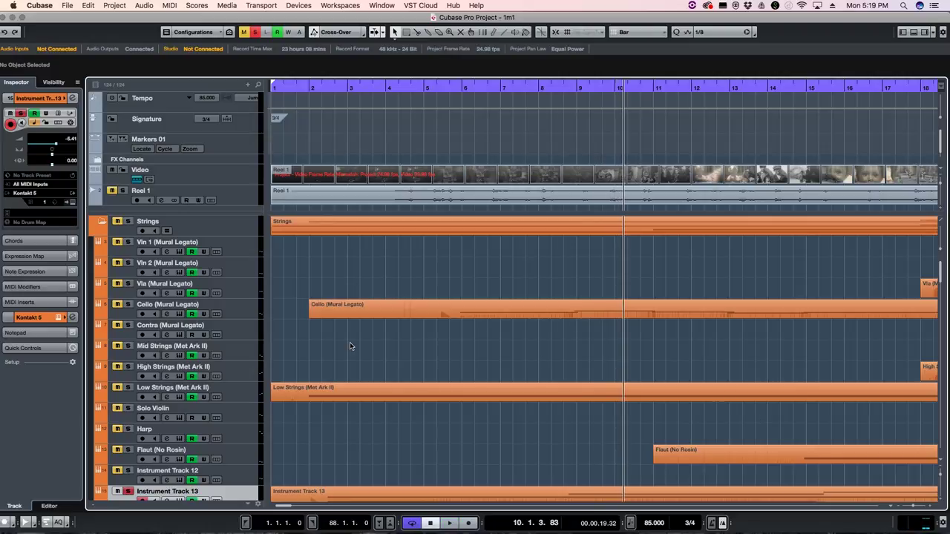
Step: Solo the whole Strings folder and play it back from about bar 5
{"action": "scroll", "coordinate": [445, 426], "scroll_direction": "down", "scroll_amount": 2}
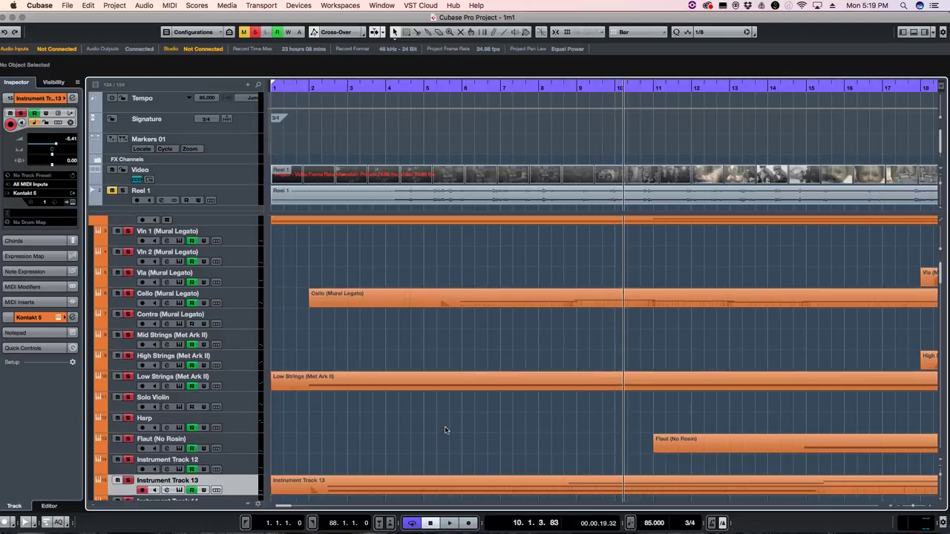
{"action": "scroll", "coordinate": [461, 438], "scroll_direction": "down", "scroll_amount": 1}
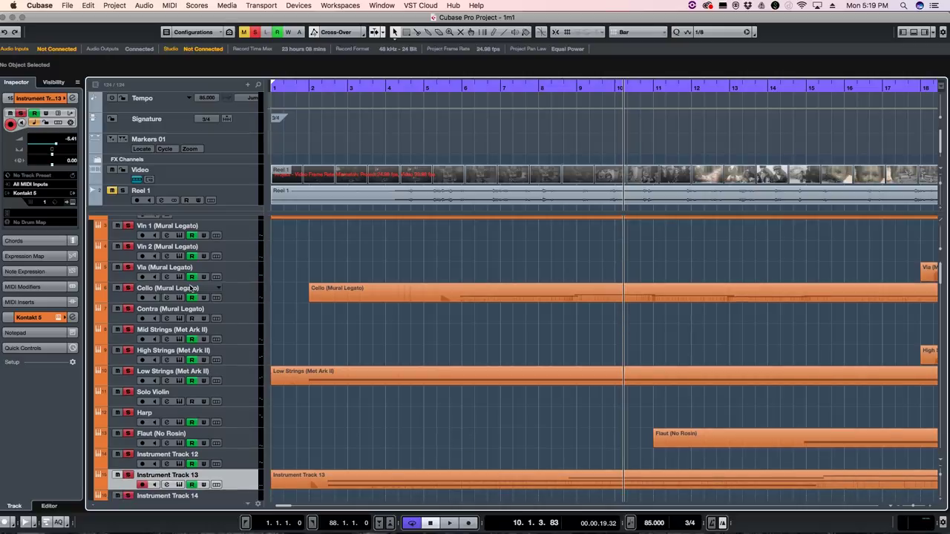
{"action": "scroll", "coordinate": [385, 440], "scroll_direction": "down", "scroll_amount": 1}
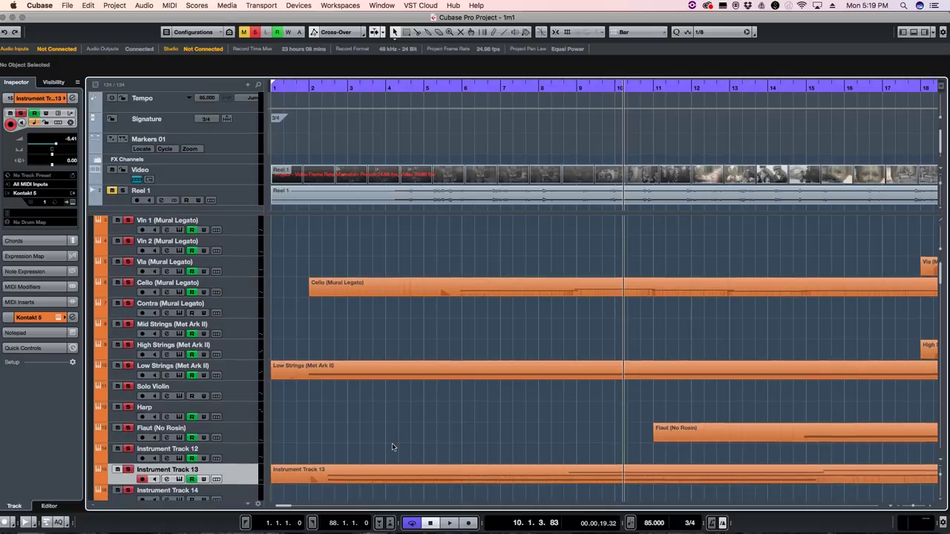
{"action": "left_click", "coordinate": [435, 90]}
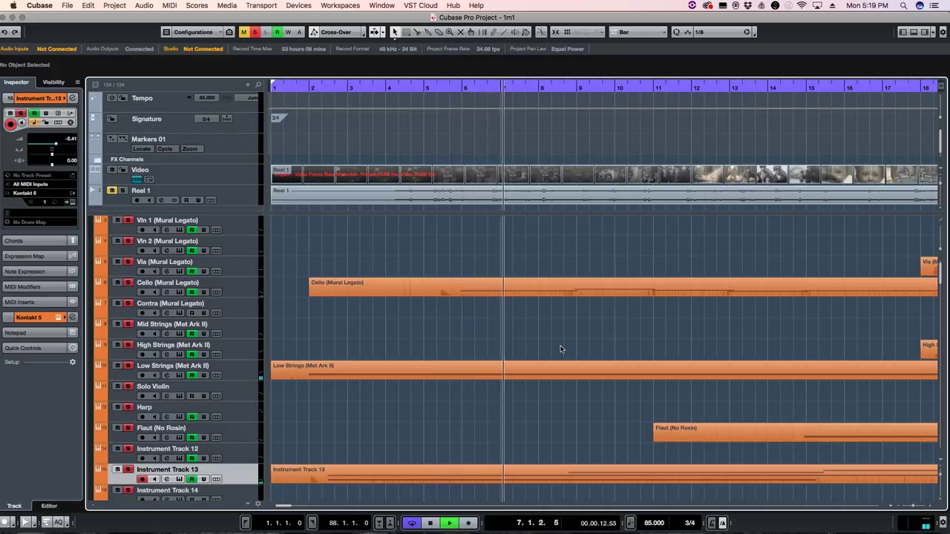
{"action": "key", "text": "space"}
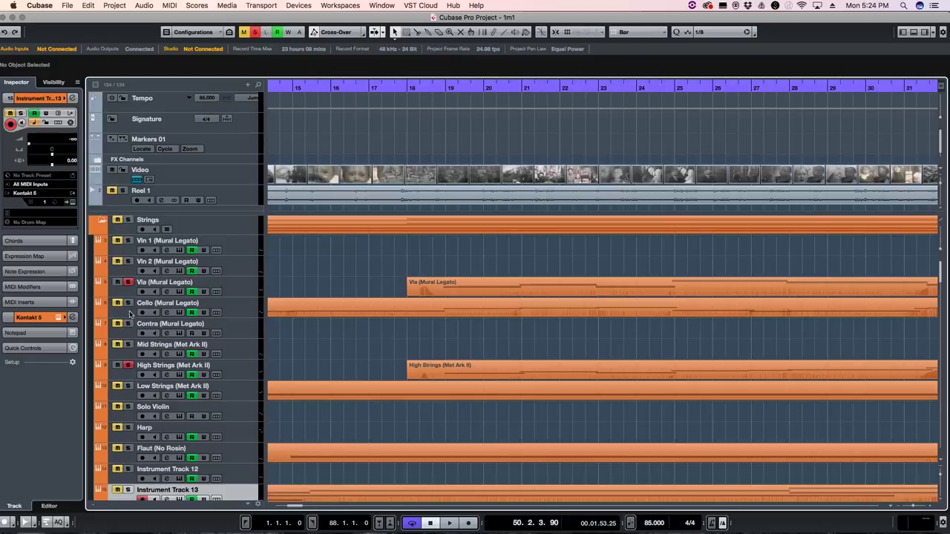
Step: Listen to the soloed Vla, Cello and High Strings tracks together from bar 19 to about bar 24
{"action": "left_click", "coordinate": [448, 89]}
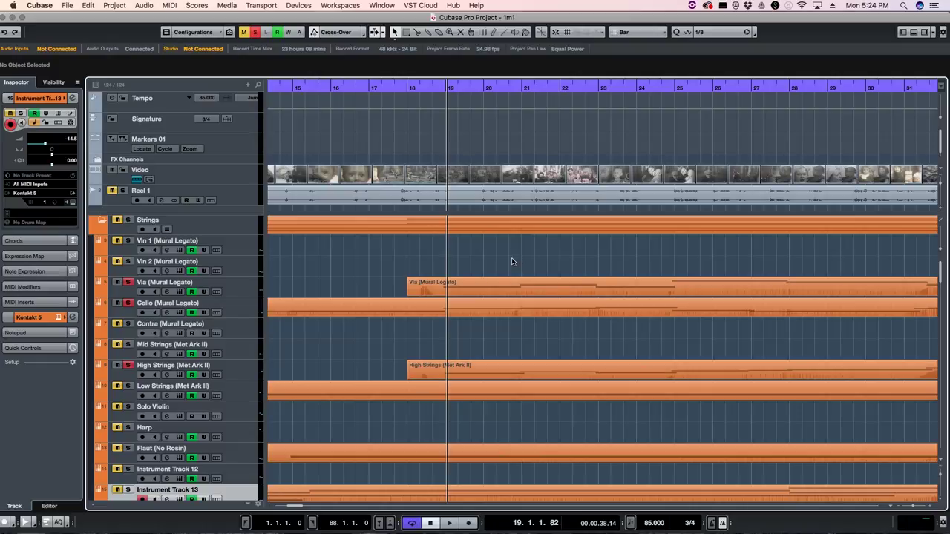
{"action": "key", "text": "space"}
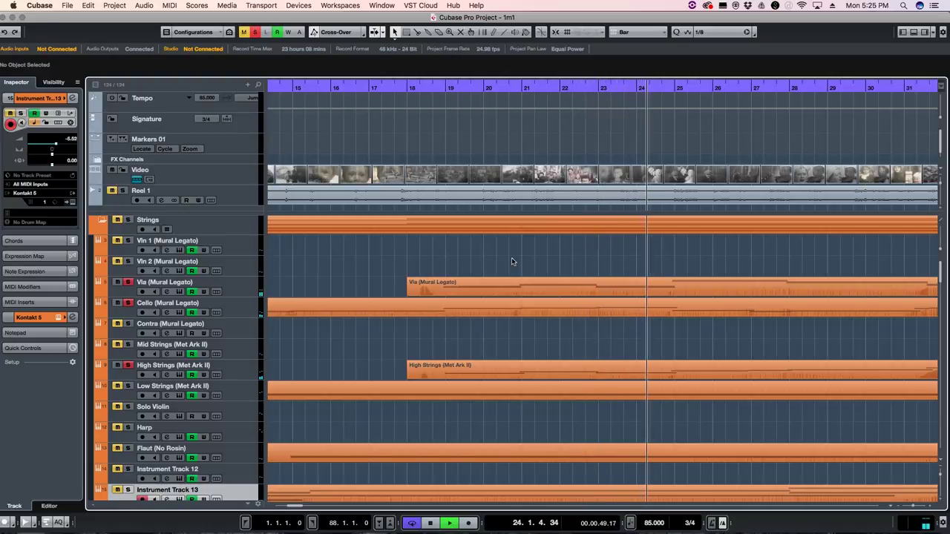
{"action": "key", "text": "space"}
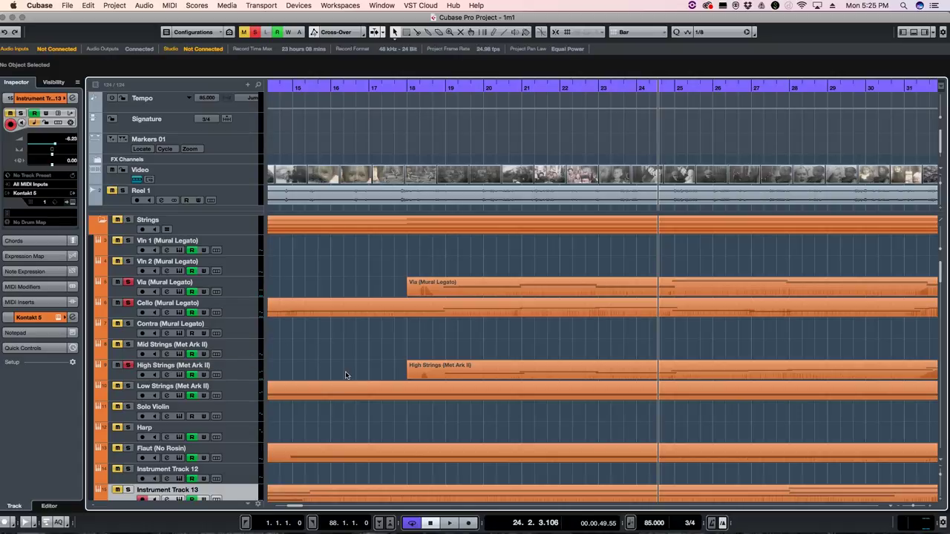
Step: Solo the entire Strings folder and play the passage from about bar 18 to bar 24
{"action": "scroll", "coordinate": [272, 374], "scroll_direction": "up", "scroll_amount": 1}
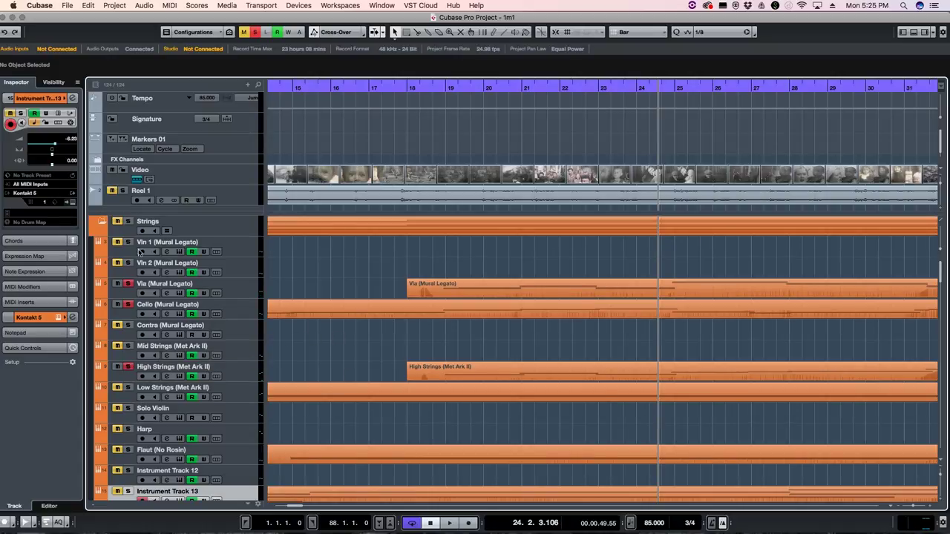
{"action": "scroll", "coordinate": [419, 378], "scroll_direction": "down", "scroll_amount": 5}
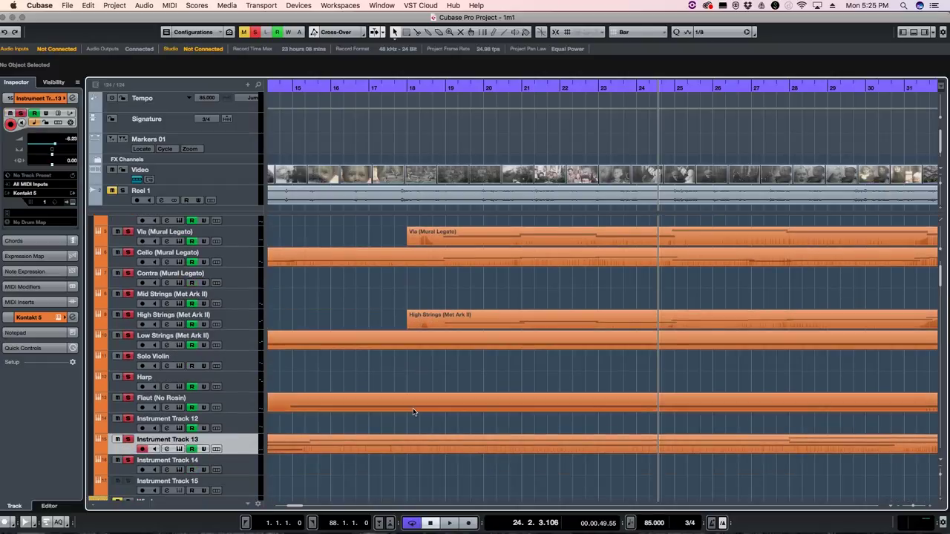
{"action": "scroll", "coordinate": [379, 414], "scroll_direction": "up", "scroll_amount": 1}
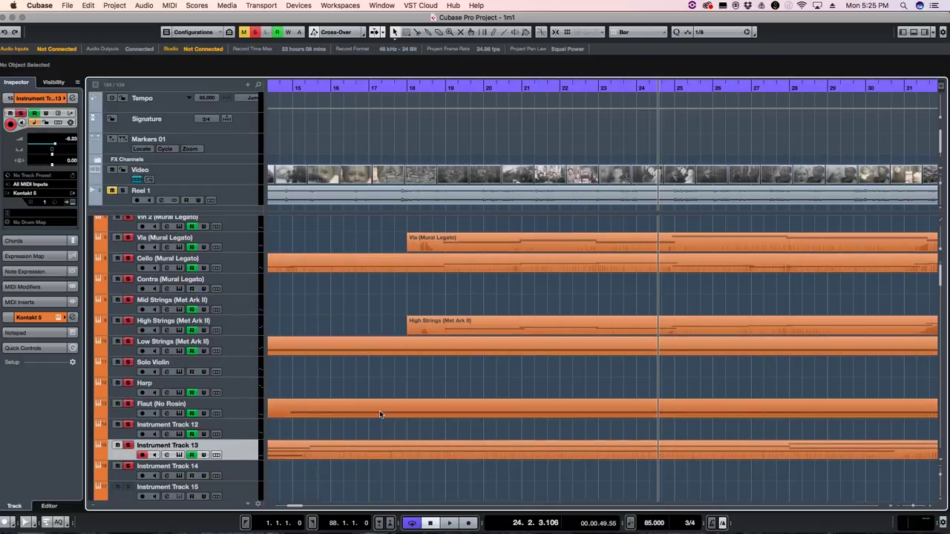
{"action": "scroll", "coordinate": [379, 414], "scroll_direction": "up", "scroll_amount": 5}
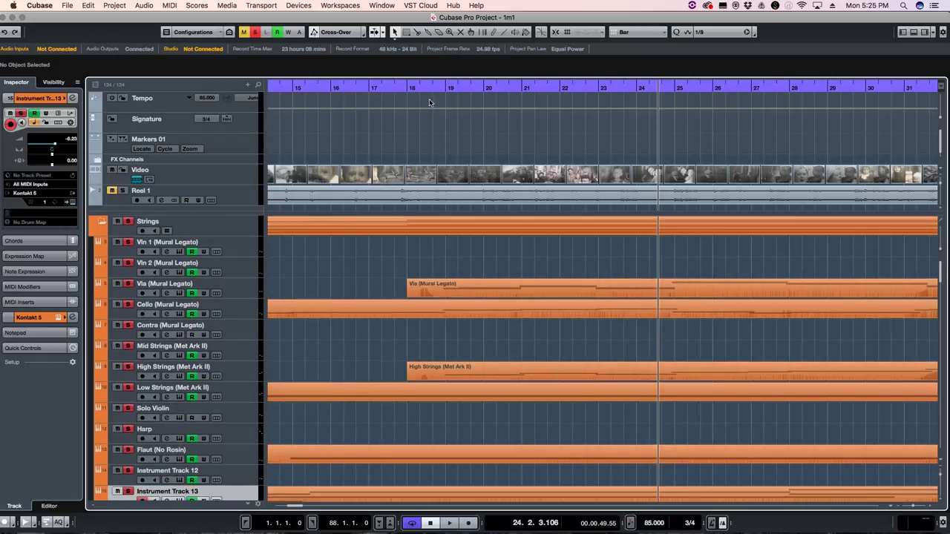
{"action": "left_click", "coordinate": [422, 88]}
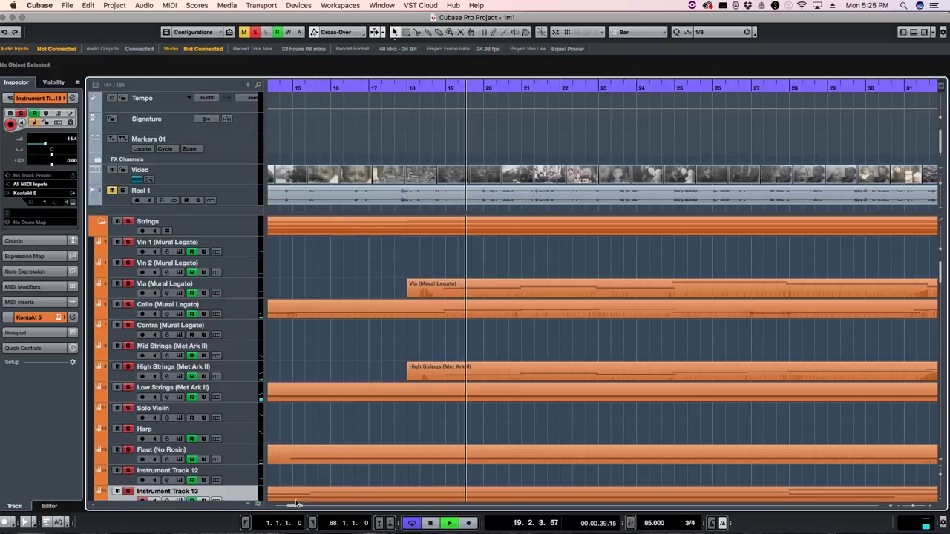
{"action": "scroll", "coordinate": [670, 417], "scroll_direction": "right", "scroll_amount": 3}
{"action": "scroll", "coordinate": [670, 417], "scroll_direction": "down", "scroll_amount": 1}
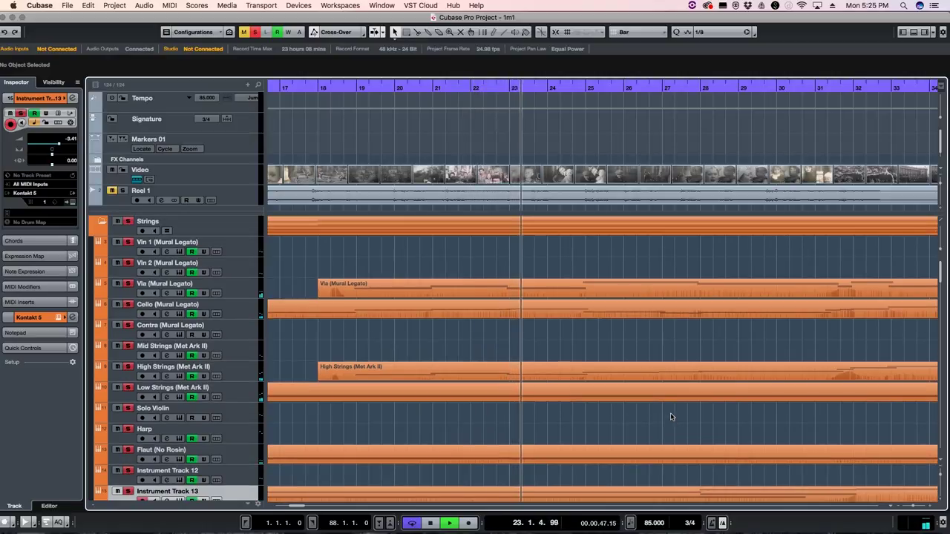
{"action": "scroll", "coordinate": [670, 416], "scroll_direction": "up", "scroll_amount": 1}
{"action": "key", "text": "space"}
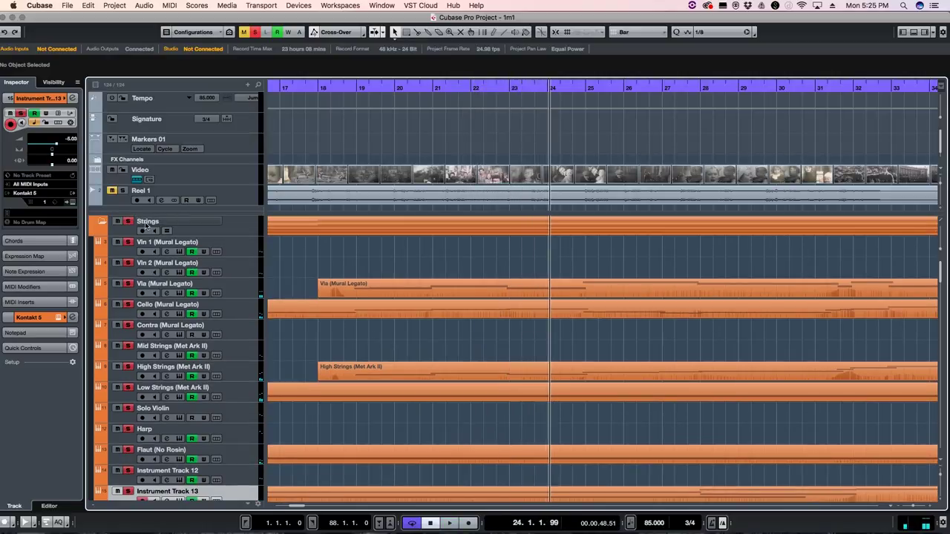
Step: Solo the Strings folder and play the harp entry passage from about bar 61 to bar 70
{"action": "left_click_drag", "start_coordinate": [299, 506], "coordinate": [340, 509]}
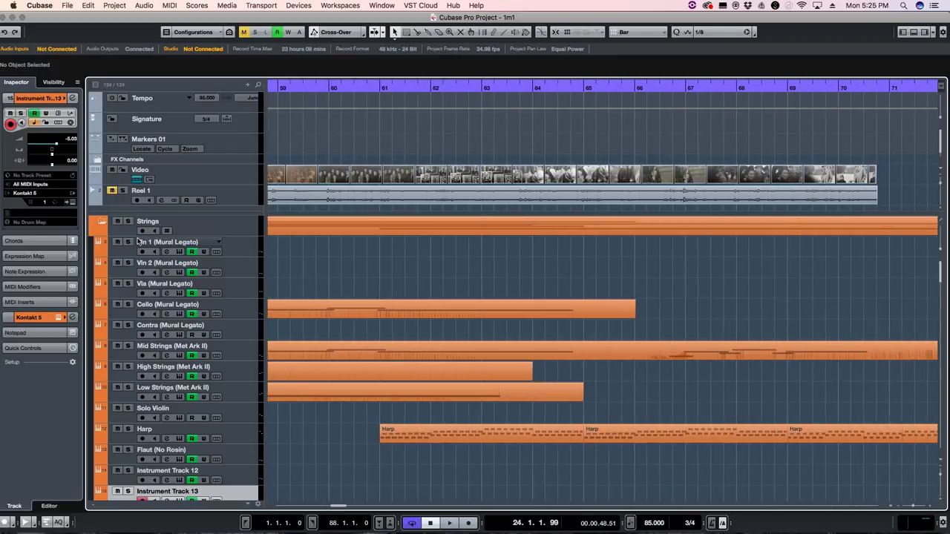
{"action": "left_click", "coordinate": [375, 90]}
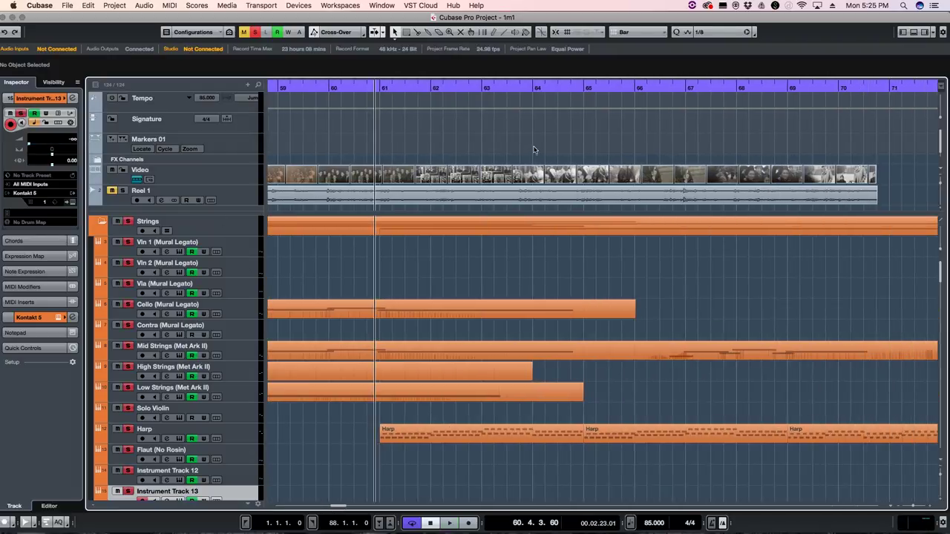
{"action": "key", "text": "space"}
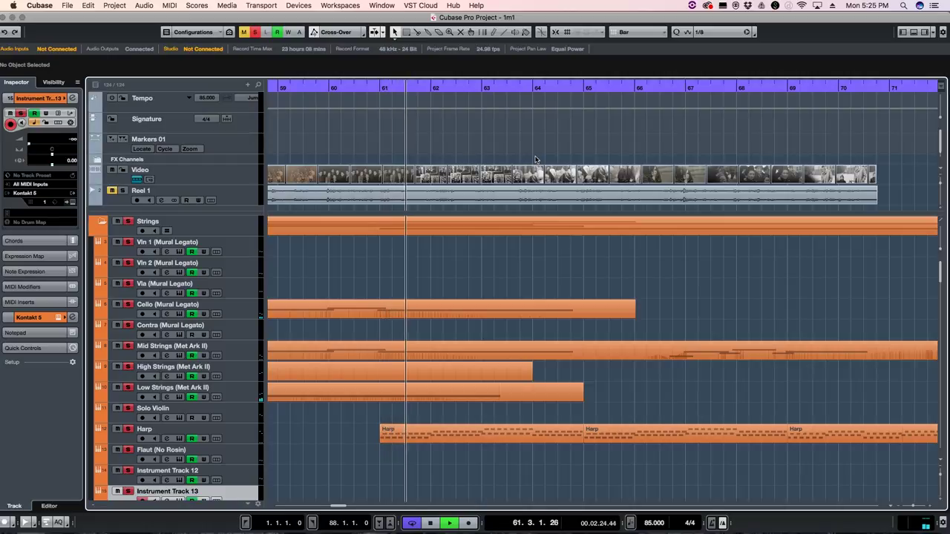
{"action": "scroll", "coordinate": [504, 396], "scroll_direction": "down", "scroll_amount": 2}
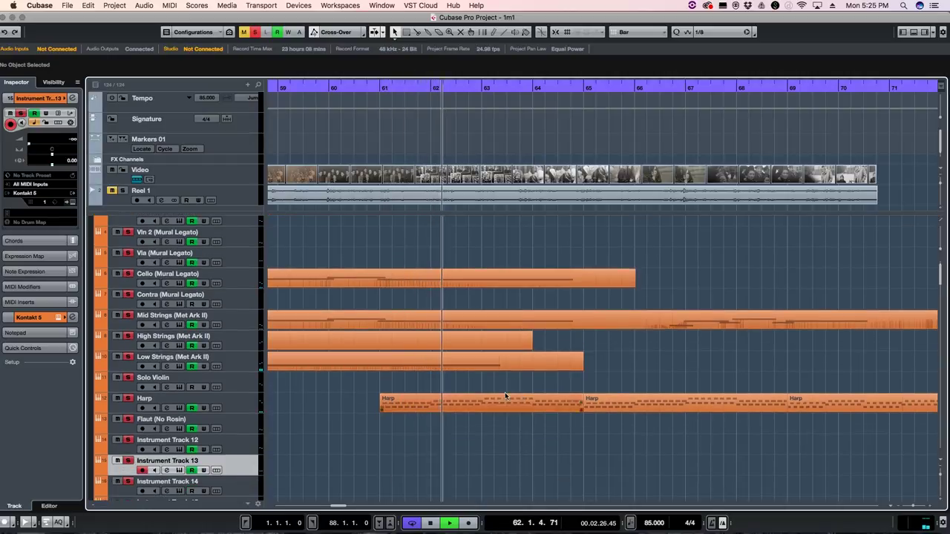
{"action": "scroll", "coordinate": [637, 431], "scroll_direction": "up", "scroll_amount": 2}
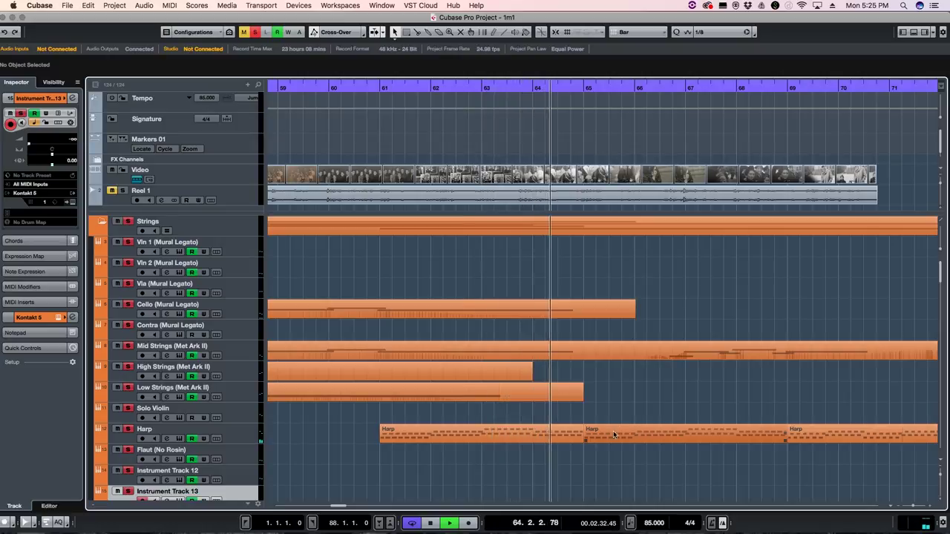
{"action": "left_click_drag", "start_coordinate": [338, 508], "coordinate": [347, 510]}
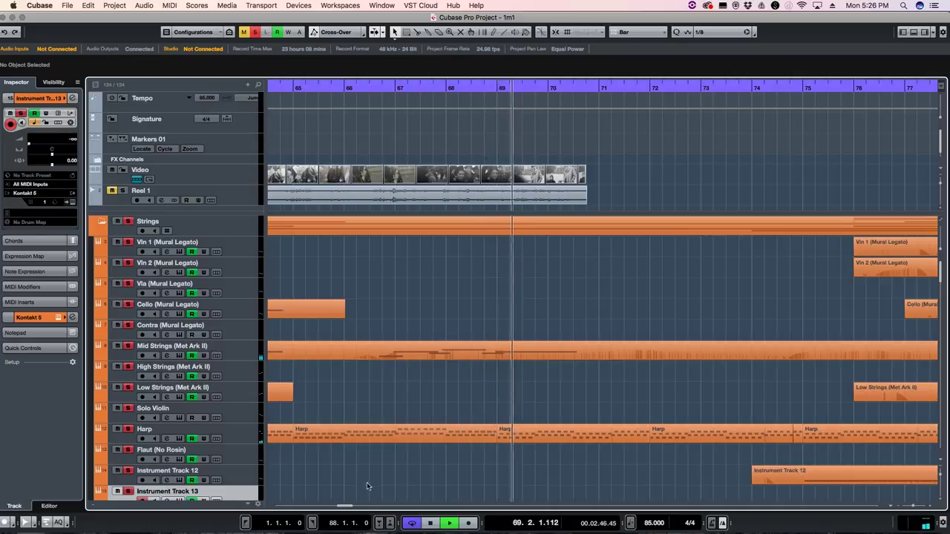
{"action": "scroll", "coordinate": [560, 370], "scroll_direction": "right", "scroll_amount": 3}
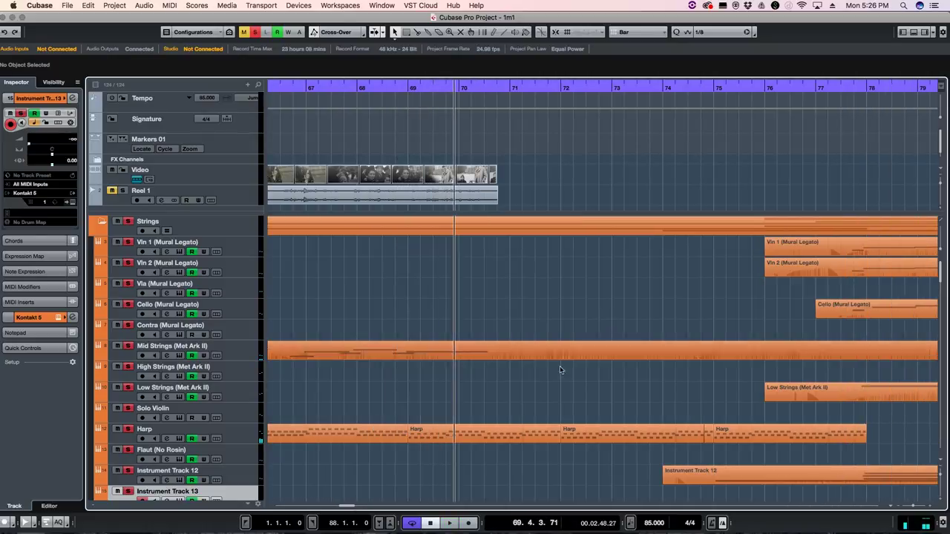
{"action": "left_click", "coordinate": [536, 398]}
{"action": "left_click", "coordinate": [563, 364]}
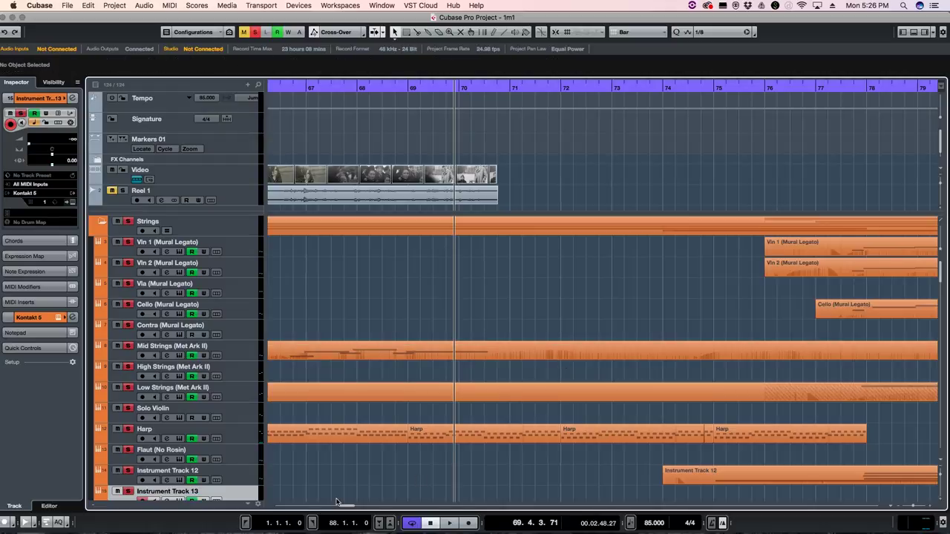
Step: Play the soloed strings from about bar 77 through the closing passage to about bar 85
{"action": "scroll", "coordinate": [346, 508], "scroll_direction": "right", "scroll_amount": 6}
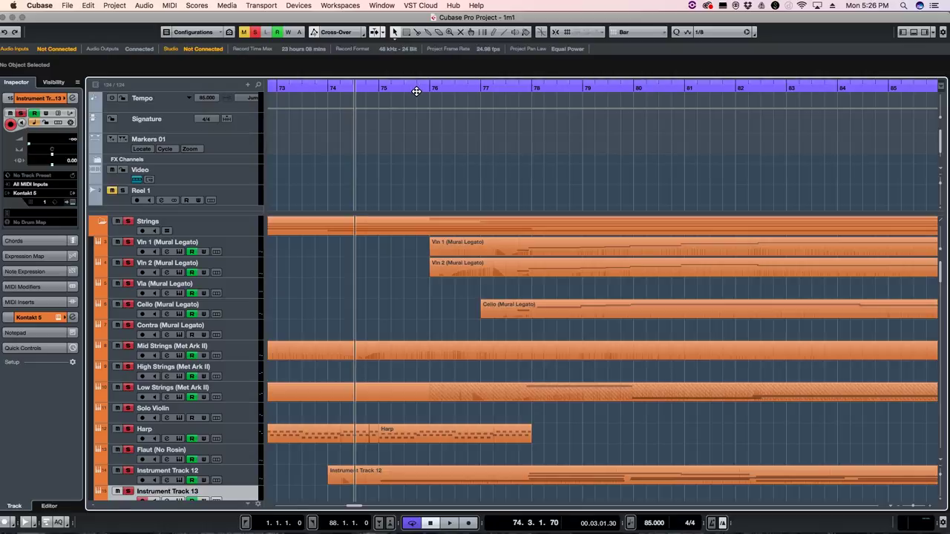
{"action": "left_click", "coordinate": [481, 89]}
{"action": "key", "text": "space"}
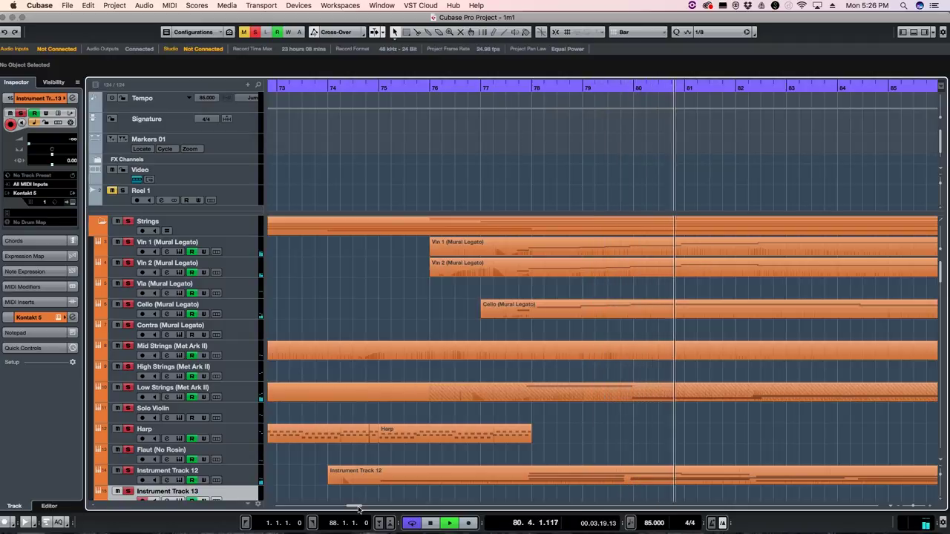
{"action": "scroll", "coordinate": [594, 447], "scroll_direction": "right", "scroll_amount": 8}
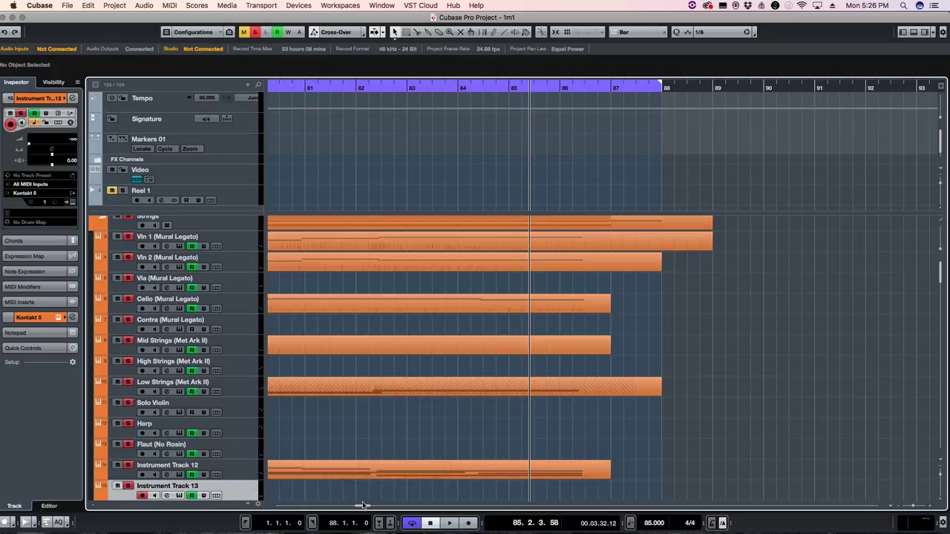
Step: Examine the layout of the string parts across the whole cue, from the harp and closing sections back to bar 1
{"action": "left_click_drag", "start_coordinate": [361, 509], "coordinate": [338, 509]}
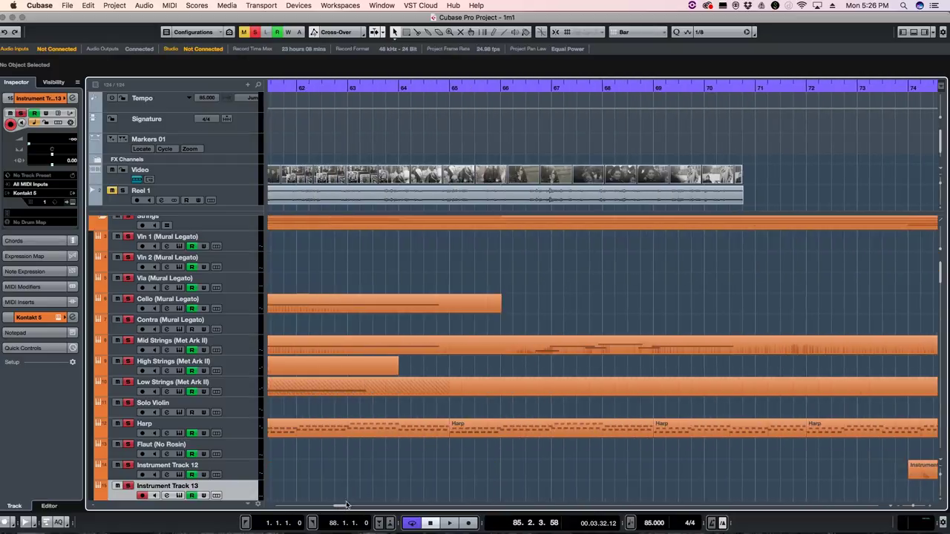
{"action": "left_click", "coordinate": [911, 507]}
{"action": "scroll", "coordinate": [759, 432], "scroll_direction": "up", "scroll_amount": 1}
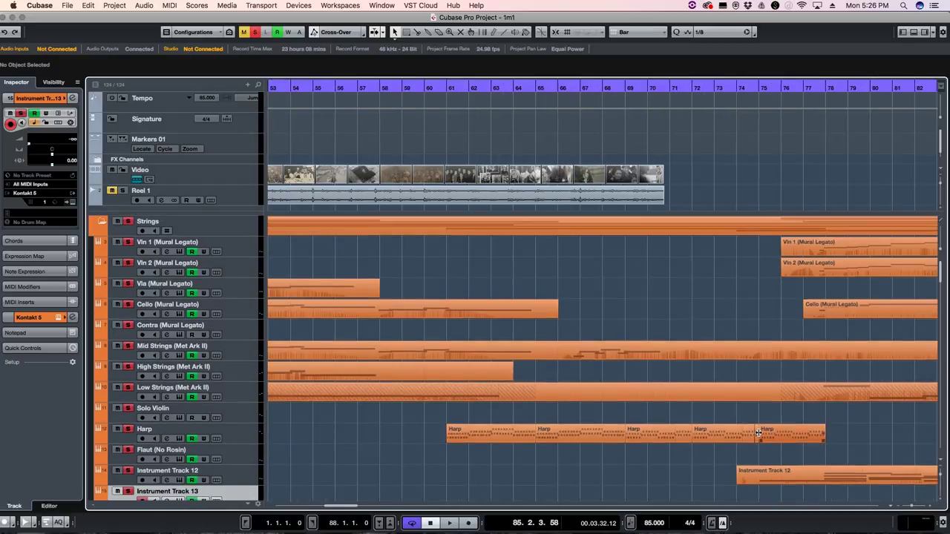
{"action": "scroll", "coordinate": [757, 431], "scroll_direction": "up", "scroll_amount": 10}
{"action": "scroll", "coordinate": [757, 432], "scroll_direction": "down", "scroll_amount": 10}
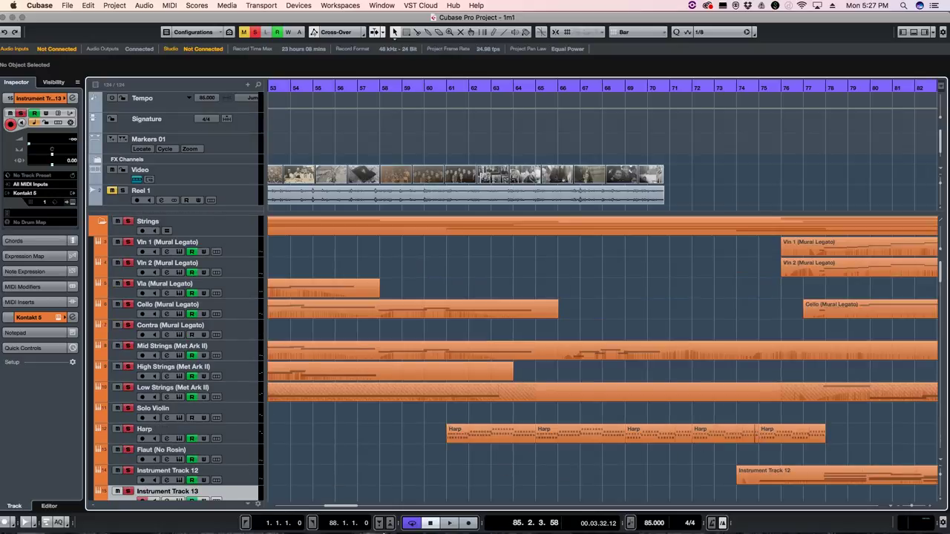
{"action": "left_click_drag", "start_coordinate": [330, 507], "coordinate": [344, 509]}
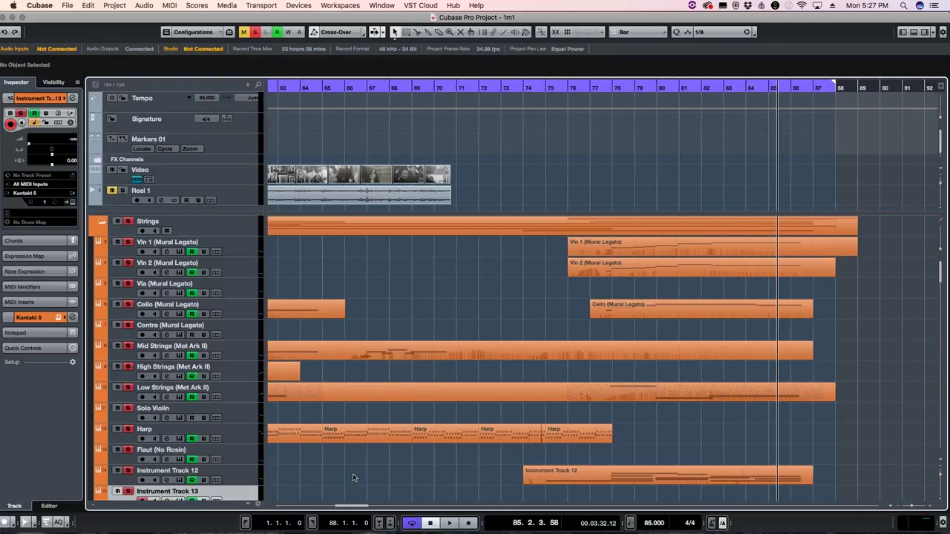
{"action": "left_click_drag", "start_coordinate": [355, 509], "coordinate": [291, 512]}
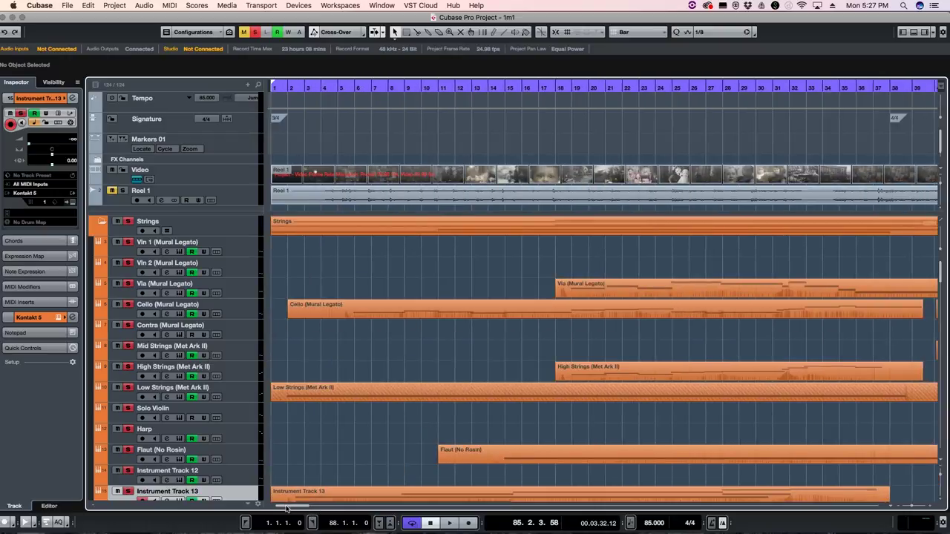
{"action": "mouse_move", "coordinate": [287, 509]}
{"action": "left_mouse_down"}
{"action": "mouse_move", "coordinate": [353, 509]}
{"action": "mouse_move", "coordinate": [275, 509]}
{"action": "left_mouse_up"}
{"action": "scroll", "coordinate": [421, 447], "scroll_direction": "down", "scroll_amount": 1}
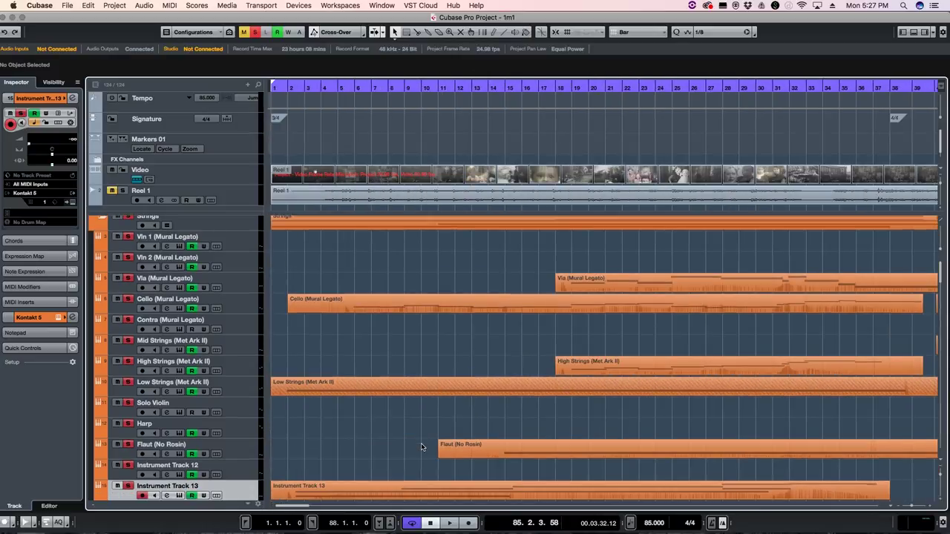
{"action": "scroll", "coordinate": [421, 447], "scroll_direction": "up", "scroll_amount": 1}
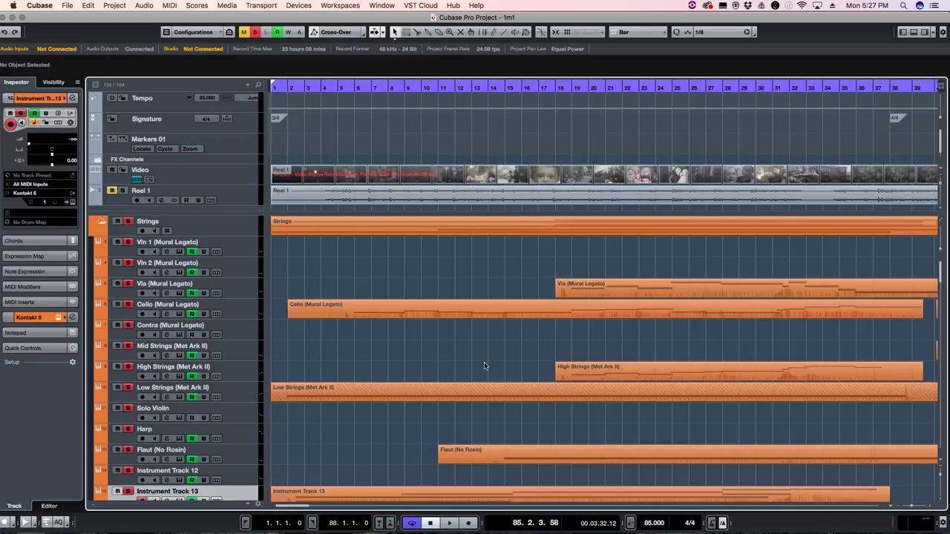
Step: Go through the string tracks one by one from Vln 2 down to High Strings (Met Ark II)
{"action": "left_click", "coordinate": [249, 261]}
{"action": "key", "text": "Down"}
{"action": "key", "text": "Down"}
{"action": "key", "text": "Down"}
{"action": "key", "text": "Down"}
{"action": "key", "text": "Down"}
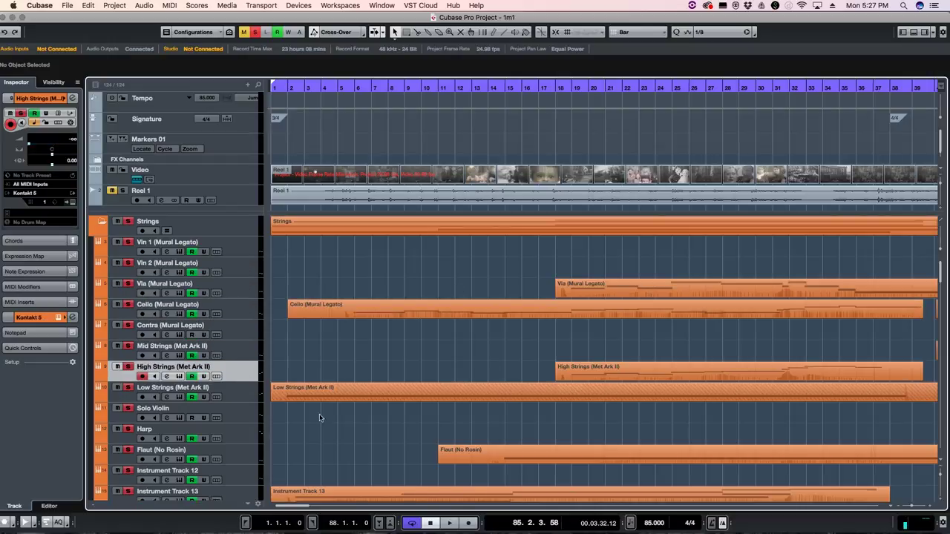
Step: Inspect the lower string tracks, selecting Instrument Track 12 and Instrument Track 13
{"action": "scroll", "coordinate": [320, 418], "scroll_direction": "down", "scroll_amount": 1}
{"action": "mouse_move", "coordinate": [298, 508]}
{"action": "left_mouse_down"}
{"action": "mouse_move", "coordinate": [308, 508]}
{"action": "mouse_move", "coordinate": [288, 509]}
{"action": "left_mouse_up"}
{"action": "scroll", "coordinate": [386, 469], "scroll_direction": "down", "scroll_amount": 2}
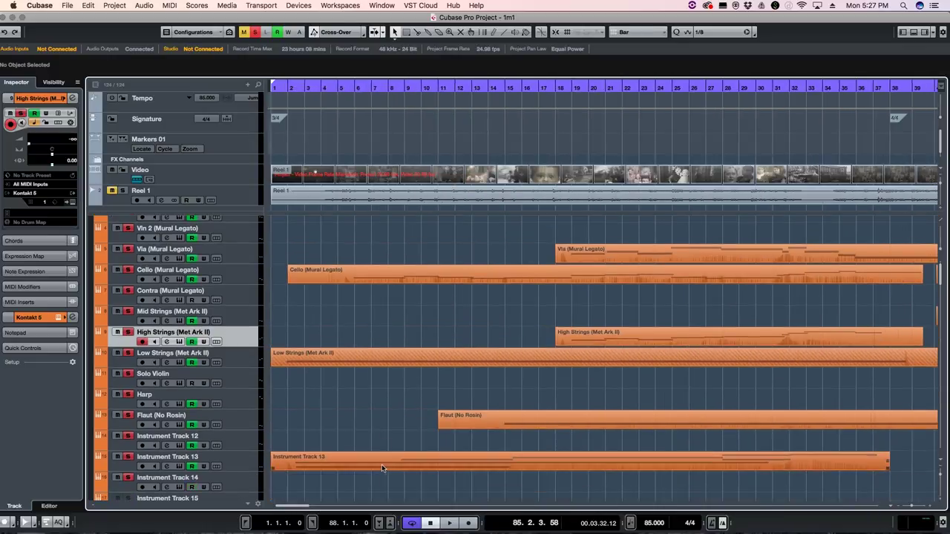
{"action": "left_click", "coordinate": [234, 465]}
{"action": "left_click", "coordinate": [238, 445]}
{"action": "key", "text": "Down"}
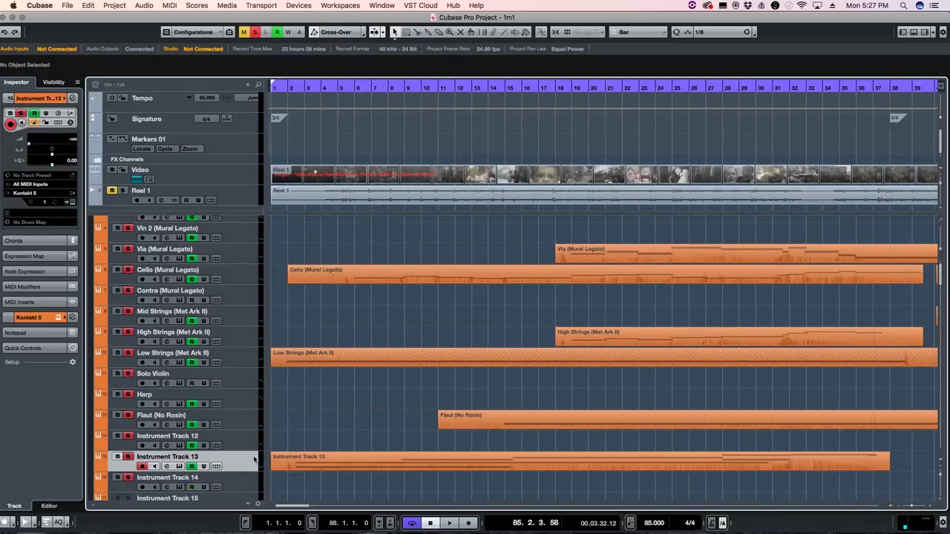
{"action": "scroll", "coordinate": [349, 475], "scroll_direction": "up", "scroll_amount": 3}
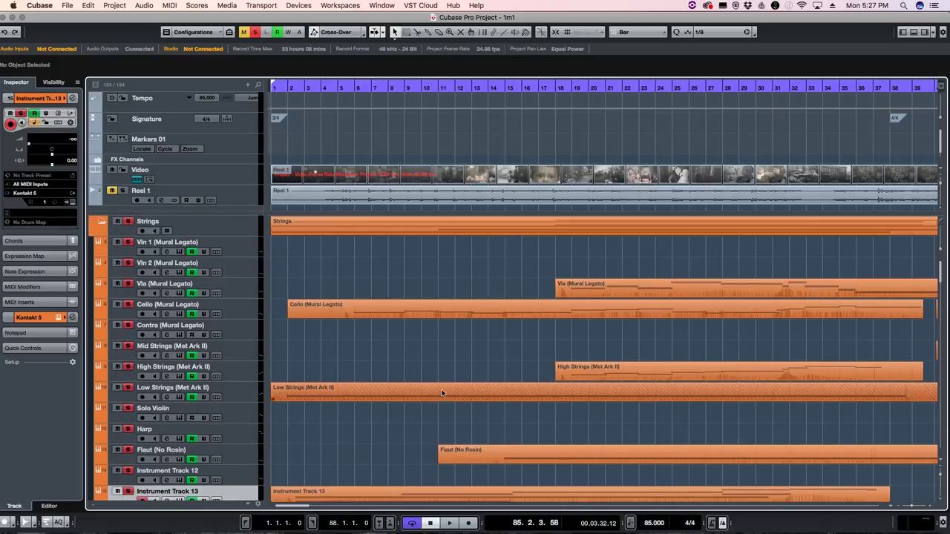
Step: Solo the Winds folder and play its parts from about bar 62 to bar 70
{"action": "left_click_drag", "start_coordinate": [301, 508], "coordinate": [339, 509]}
{"action": "scroll", "coordinate": [379, 429], "scroll_direction": "down", "scroll_amount": 5}
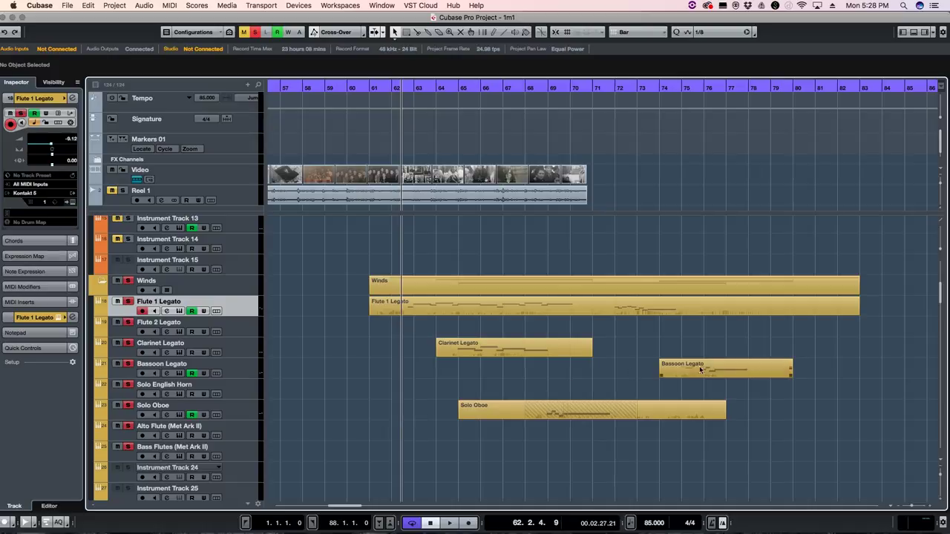
{"action": "key", "text": "space"}
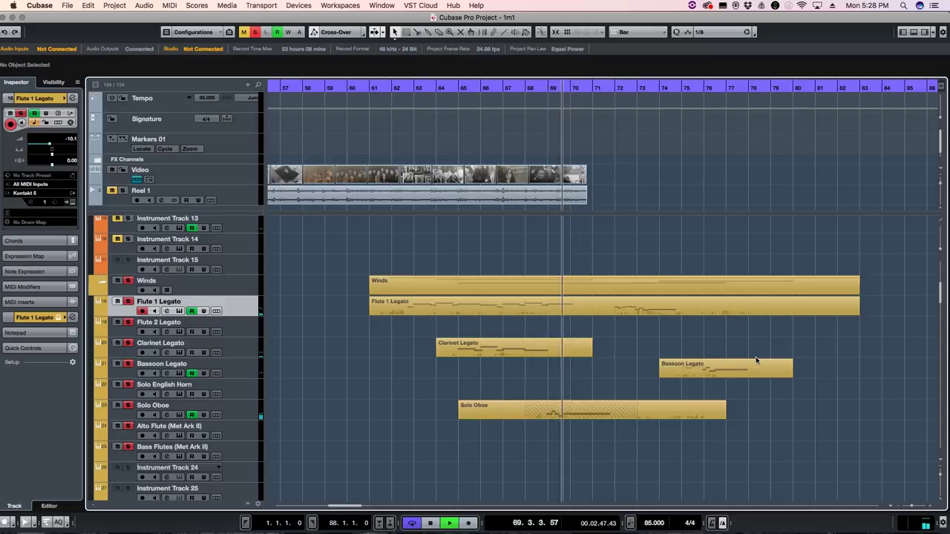
{"action": "key", "text": "space"}
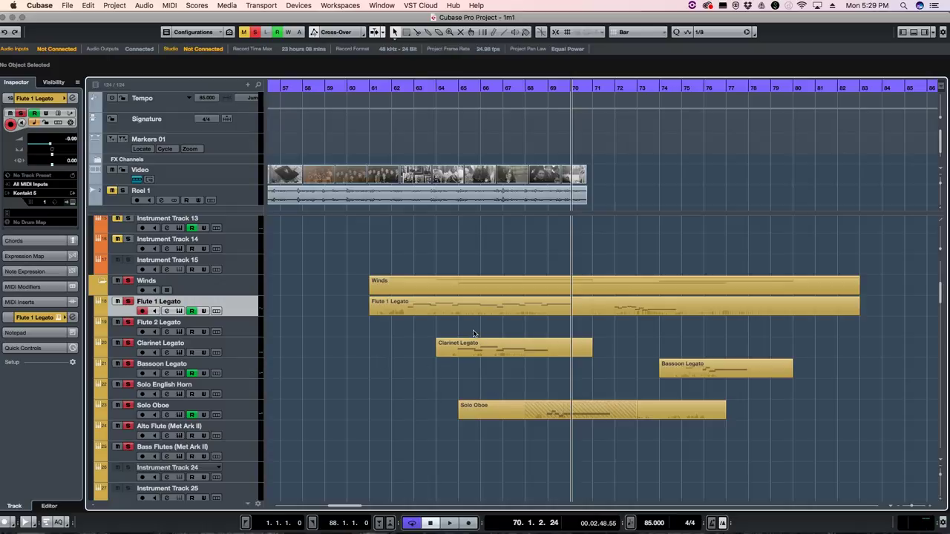
Step: Return the playback position to about bar 62 and inspect the Bassoon Legato and Clarinet Legato parts, leaving nothing selected
{"action": "left_click", "coordinate": [401, 88]}
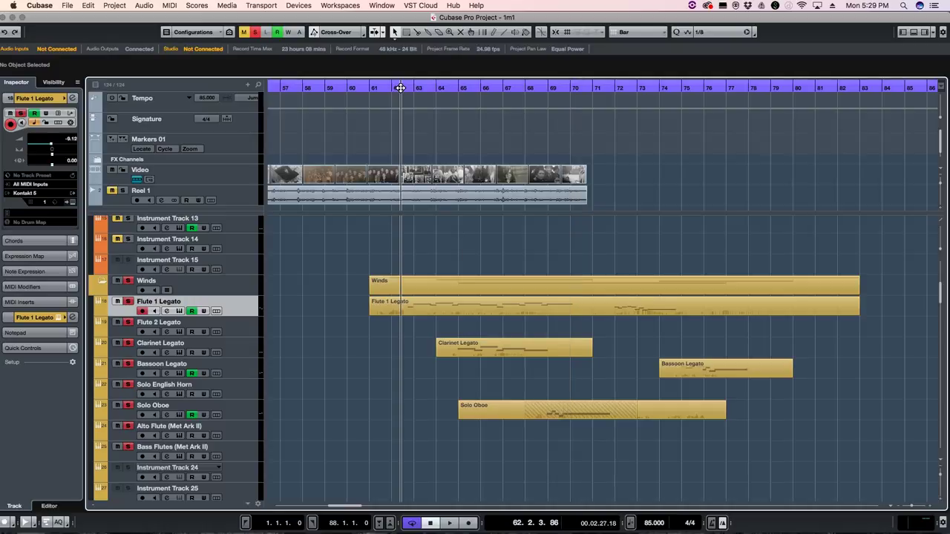
{"action": "left_click", "coordinate": [409, 88]}
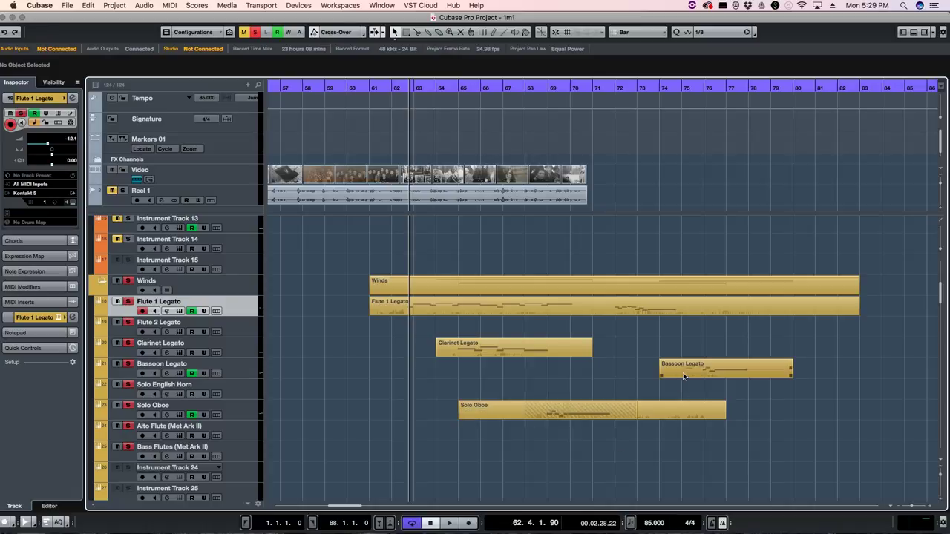
{"action": "left_click", "coordinate": [709, 365]}
{"action": "left_click", "coordinate": [588, 353]}
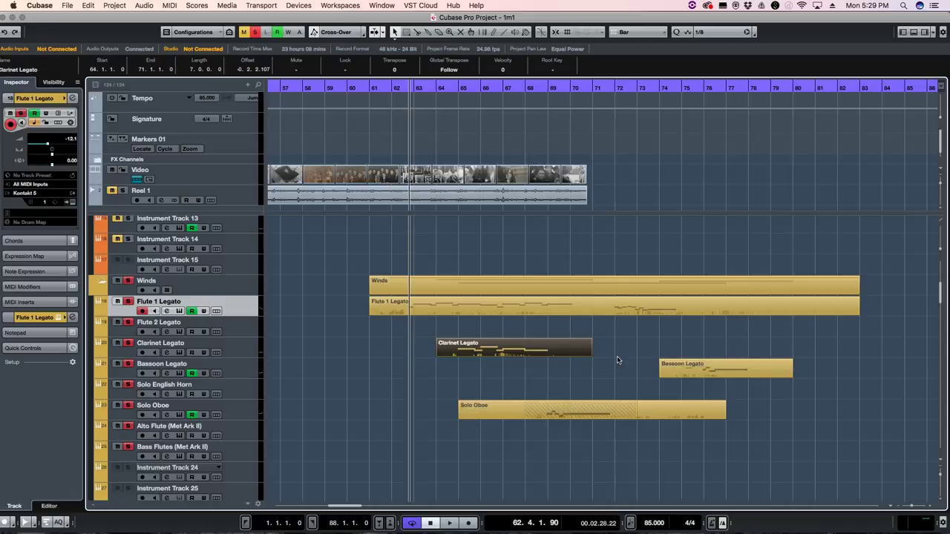
{"action": "left_click", "coordinate": [618, 361]}
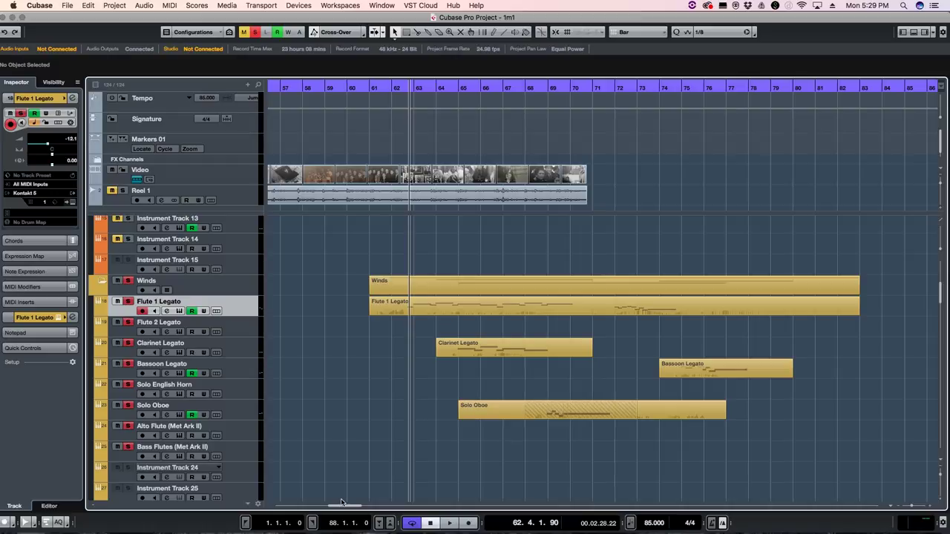
Step: Play the soloed winds from about bar 72 to bar 74 and inspect the Flute 1, Clarinet and Solo Oboe parts
{"action": "scroll", "coordinate": [346, 508], "scroll_direction": "right", "scroll_amount": 2}
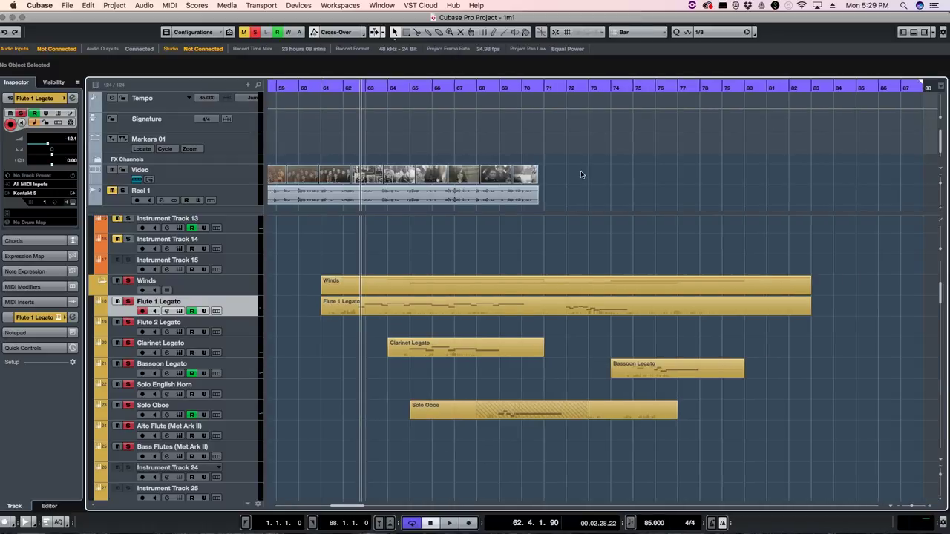
{"action": "left_click", "coordinate": [568, 87]}
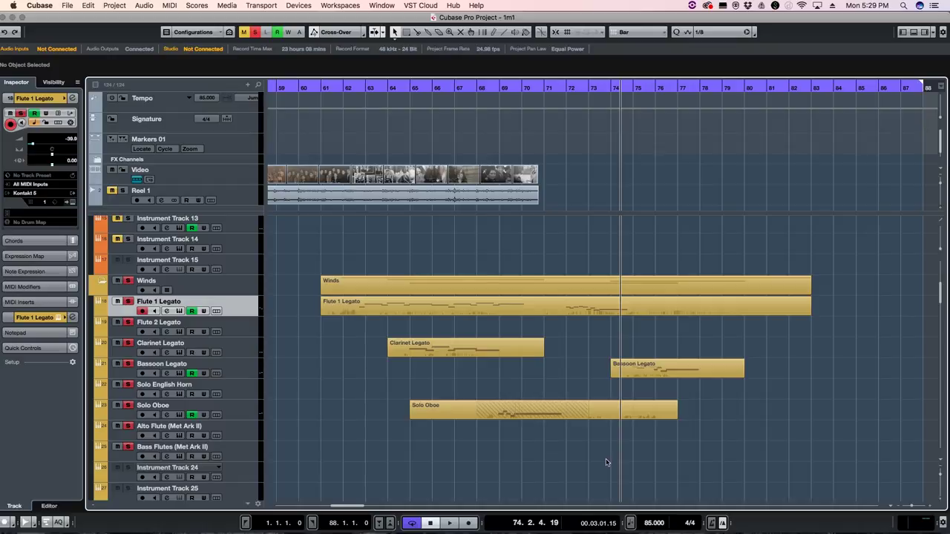
{"action": "left_click", "coordinate": [366, 302]}
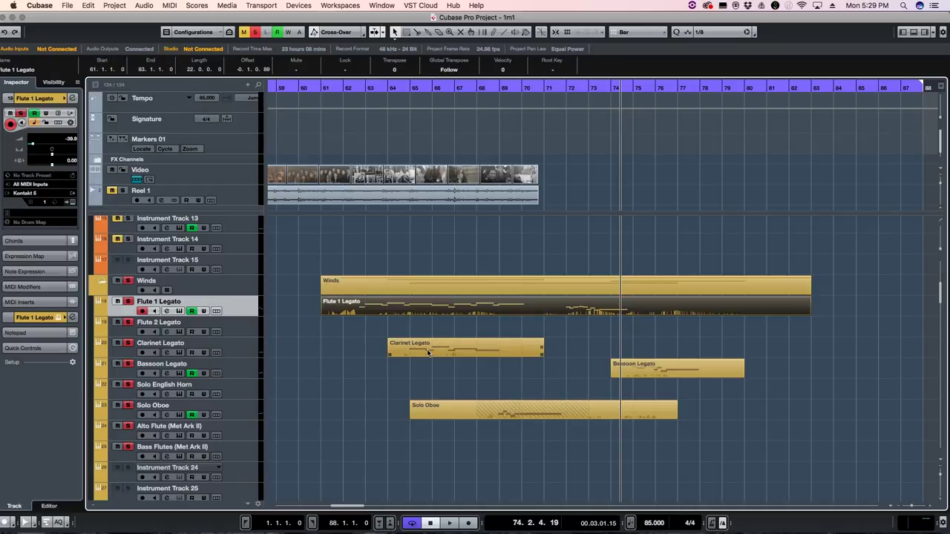
{"action": "left_click", "coordinate": [424, 351]}
{"action": "left_click", "coordinate": [383, 309]}
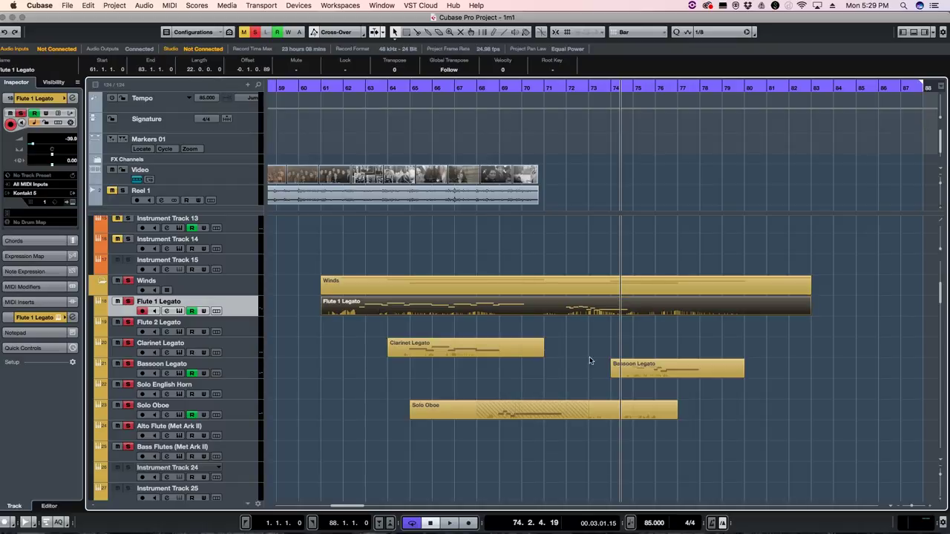
{"action": "left_click", "coordinate": [583, 412]}
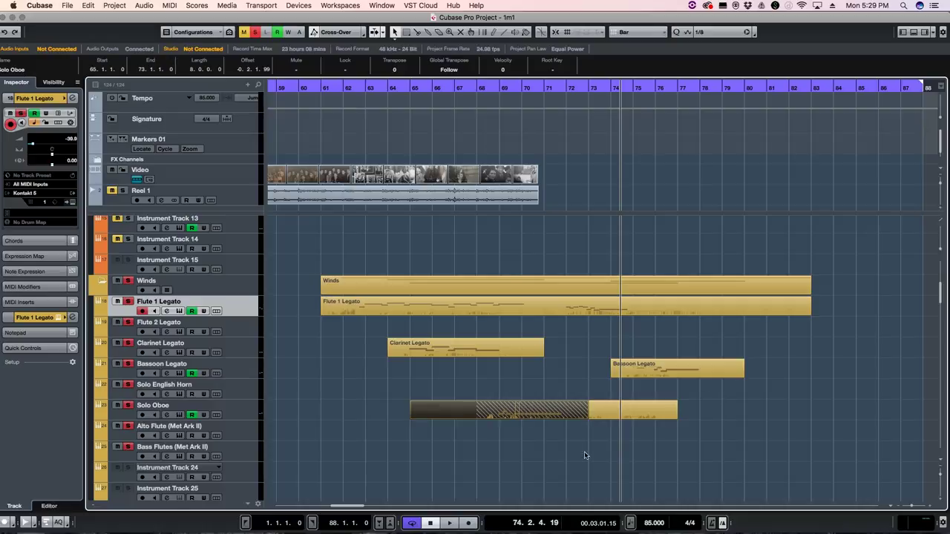
{"action": "left_click", "coordinate": [623, 461]}
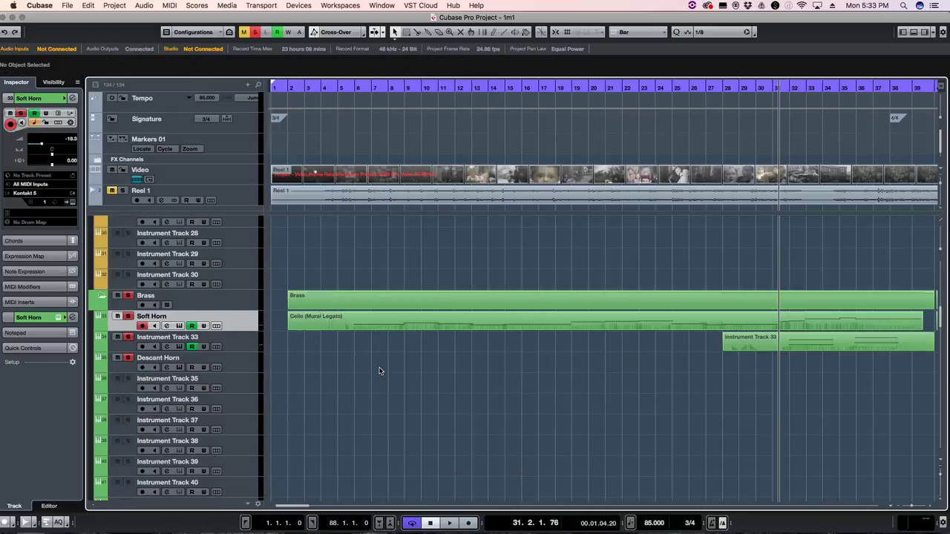
Step: Inspect the Kontakt instrument loaded on the Soft Horn track and close its window
{"action": "left_click", "coordinate": [70, 198]}
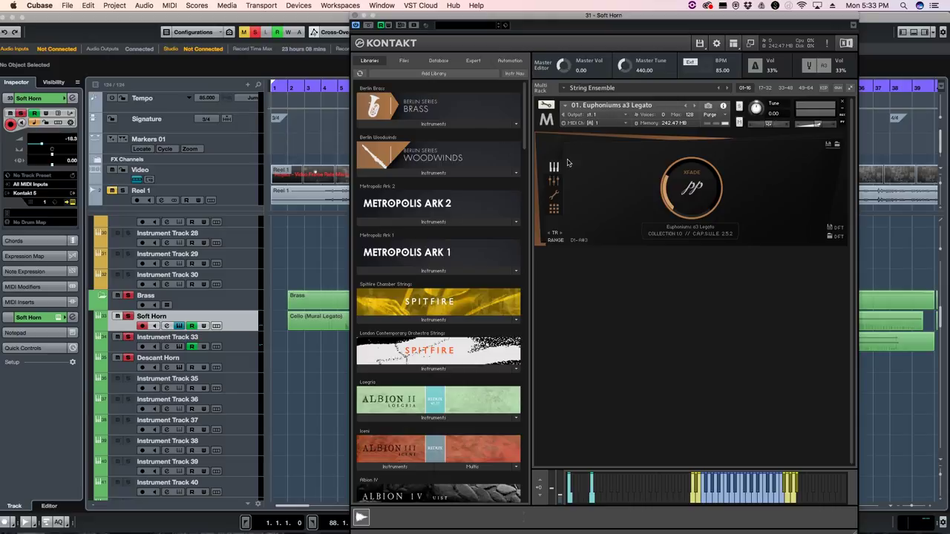
{"action": "left_click", "coordinate": [356, 24]}
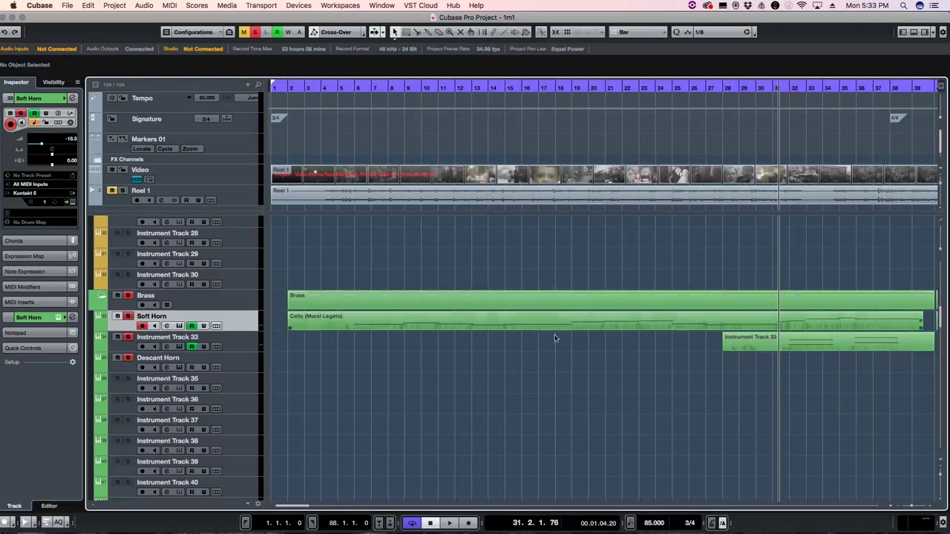
Step: Play the soloed brass together with the soloed Cello (Mural Legato) track from about bar 6 to bar 8
{"action": "scroll", "coordinate": [568, 350], "scroll_direction": "up", "scroll_amount": 10}
{"action": "scroll", "coordinate": [568, 350], "scroll_direction": "down", "scroll_amount": 5}
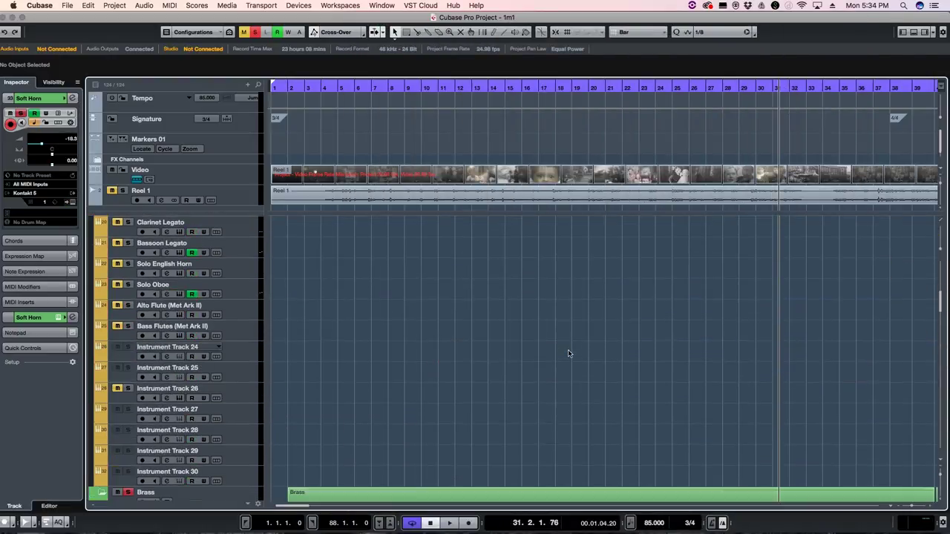
{"action": "scroll", "coordinate": [568, 354], "scroll_direction": "up", "scroll_amount": 5}
{"action": "scroll", "coordinate": [568, 353], "scroll_direction": "down", "scroll_amount": 10}
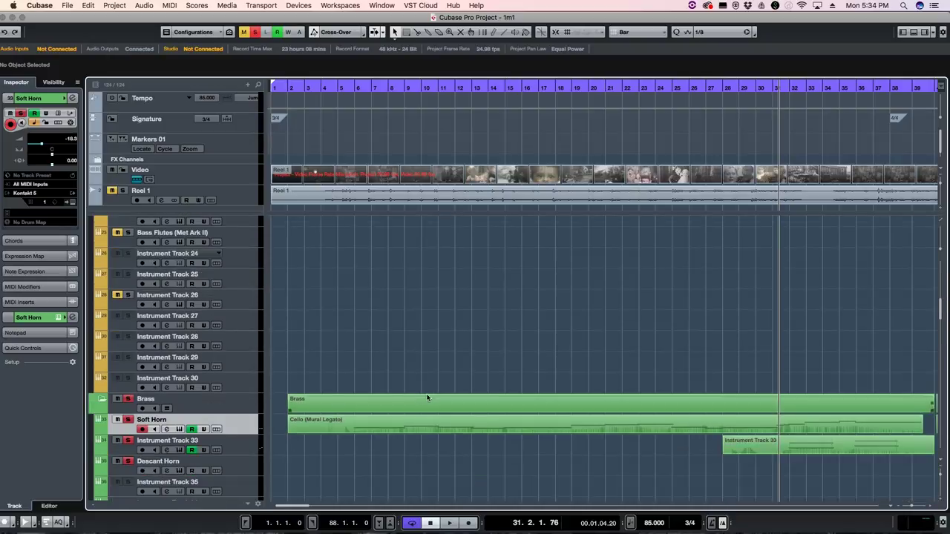
{"action": "scroll", "coordinate": [427, 398], "scroll_direction": "up", "scroll_amount": 10}
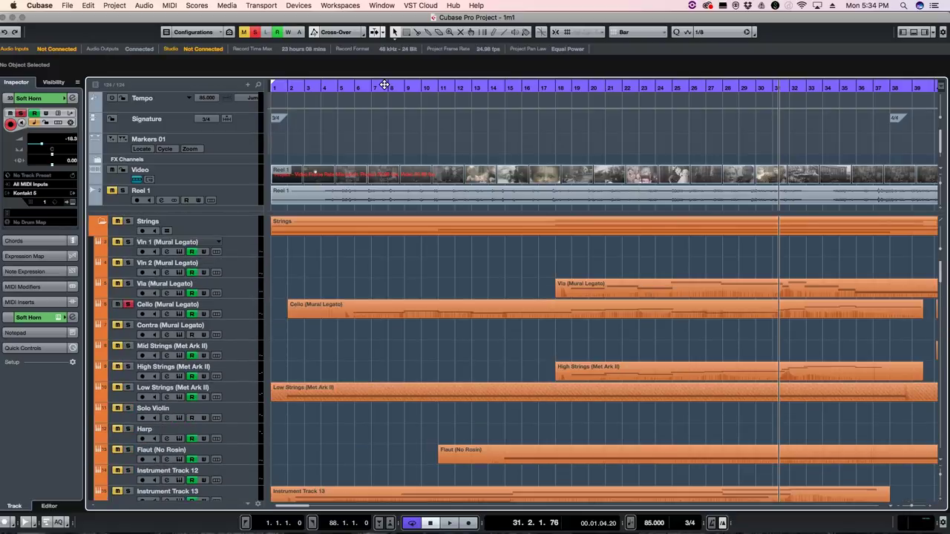
{"action": "left_click", "coordinate": [361, 84]}
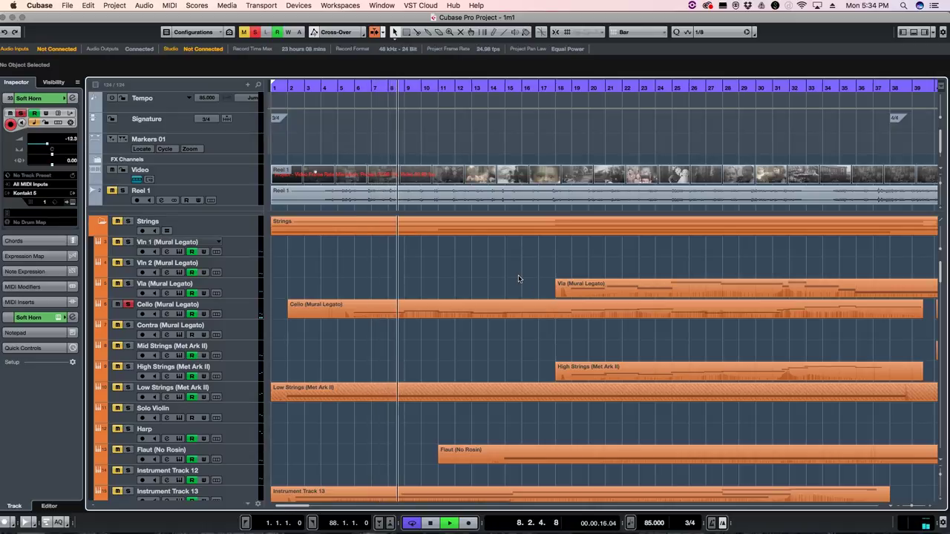
{"action": "scroll", "coordinate": [495, 415], "scroll_direction": "down", "scroll_amount": 2}
{"action": "scroll", "coordinate": [495, 416], "scroll_direction": "down", "scroll_amount": 10}
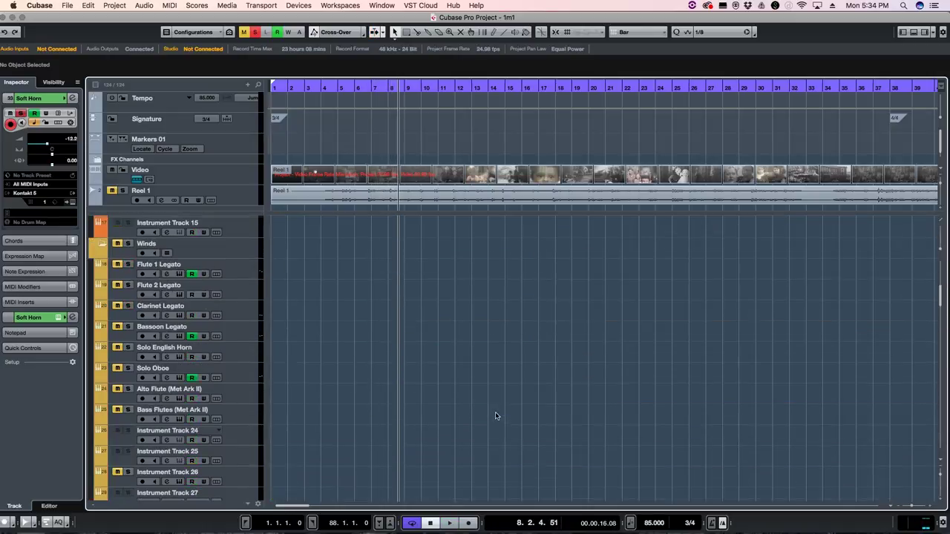
{"action": "scroll", "coordinate": [496, 415], "scroll_direction": "up", "scroll_amount": 15}
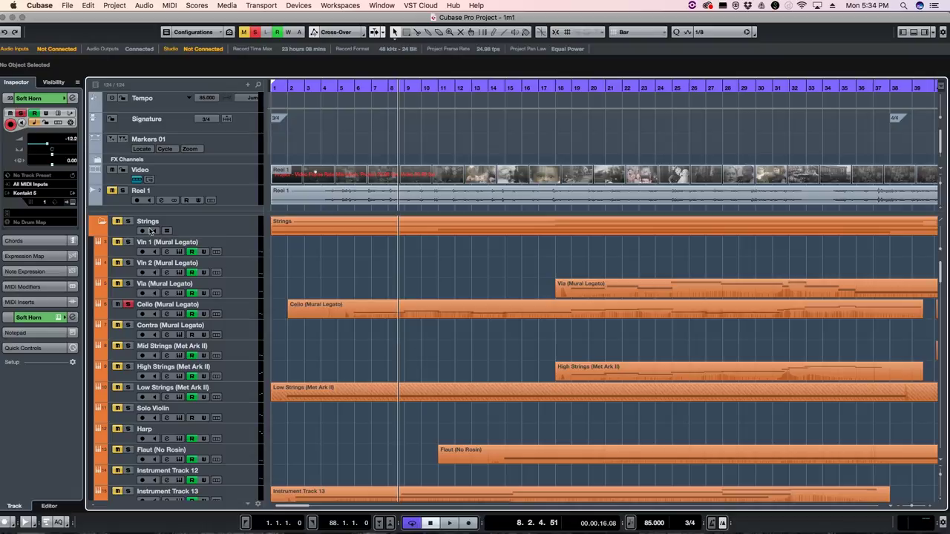
Step: Add Low Strings (Met Ark II) to the solo, play from about bar 6 to bar 7, and clear all solos
{"action": "left_click", "coordinate": [127, 388]}
{"action": "left_click", "coordinate": [359, 87]}
{"action": "key", "text": "space"}
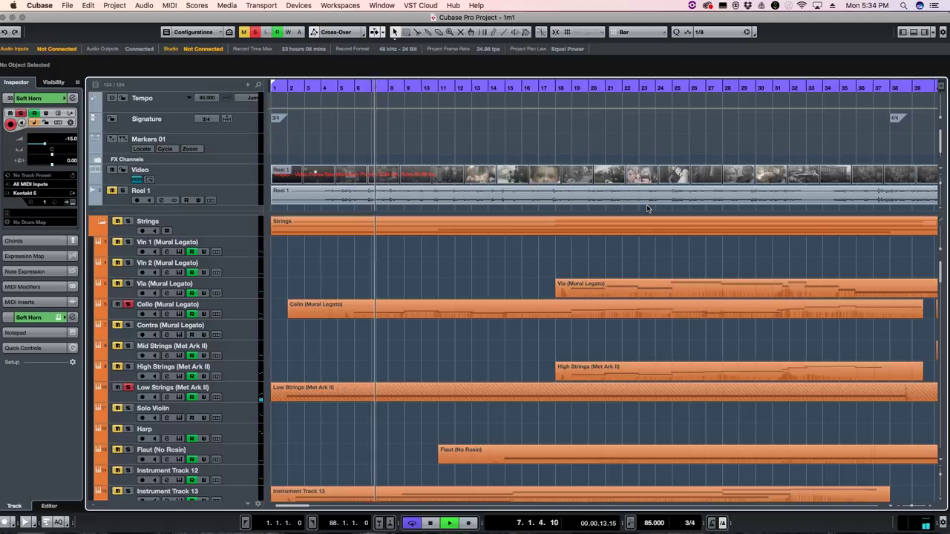
{"action": "key", "text": "space"}
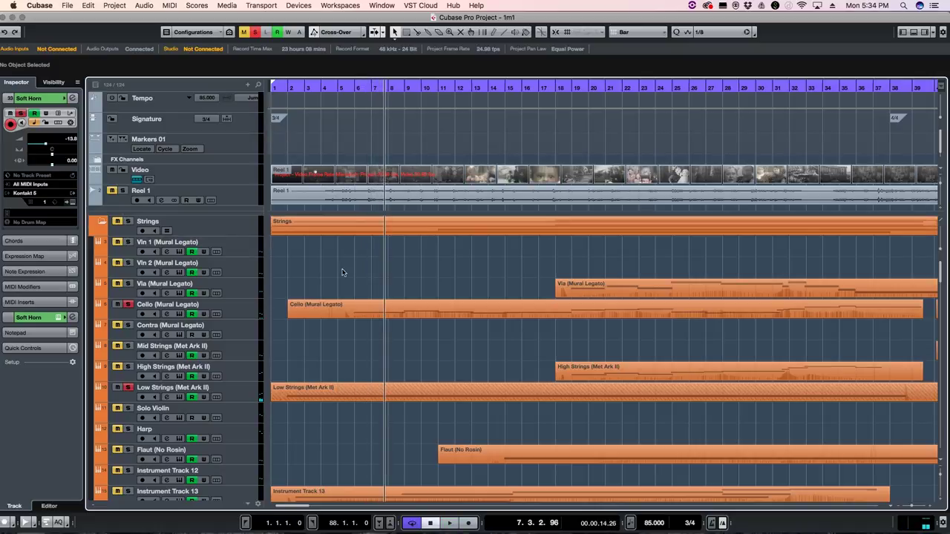
{"action": "left_click", "coordinate": [256, 33]}
Step: Set the playback position to about bar 32 and select Instrument Track 33 in the brass section
{"action": "scroll", "coordinate": [433, 331], "scroll_direction": "down", "scroll_amount": 15}
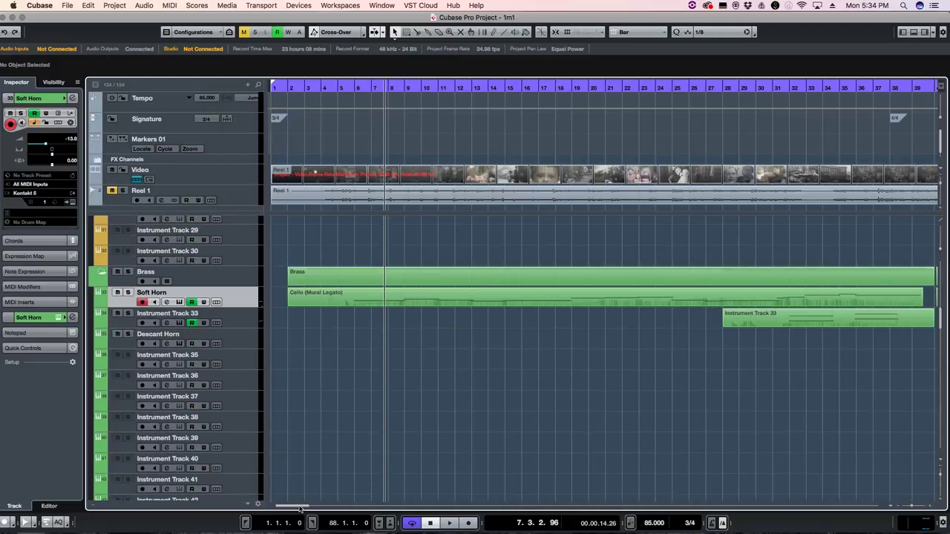
{"action": "left_click_drag", "start_coordinate": [299, 508], "coordinate": [316, 508]}
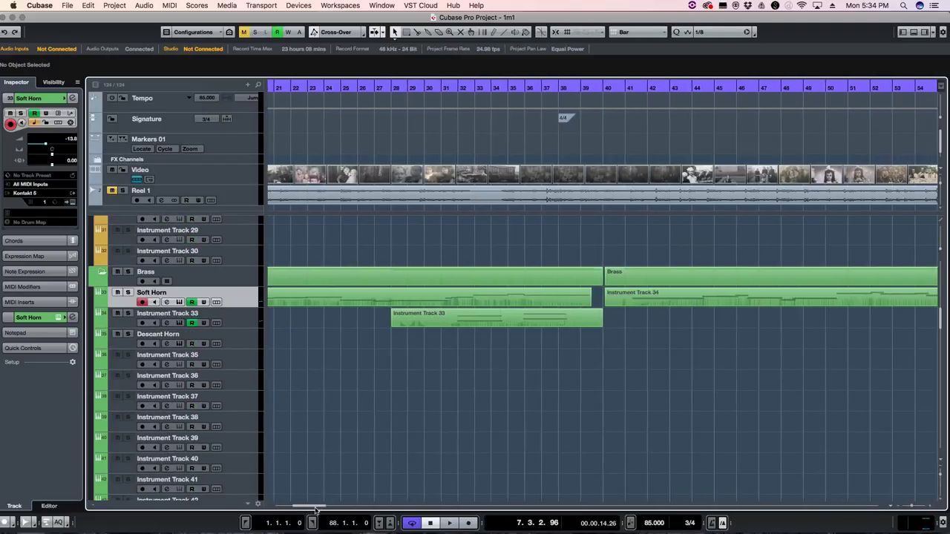
{"action": "left_click", "coordinate": [458, 88]}
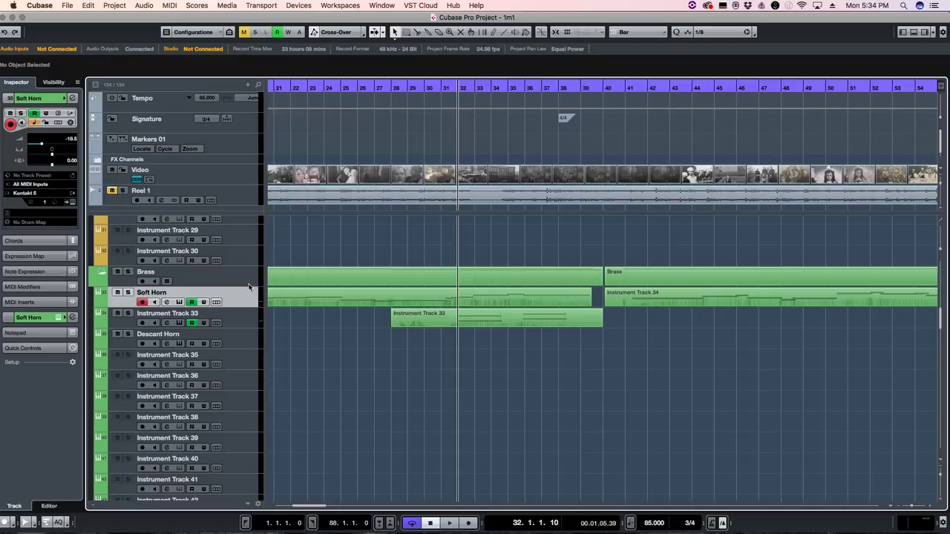
{"action": "left_click", "coordinate": [226, 327]}
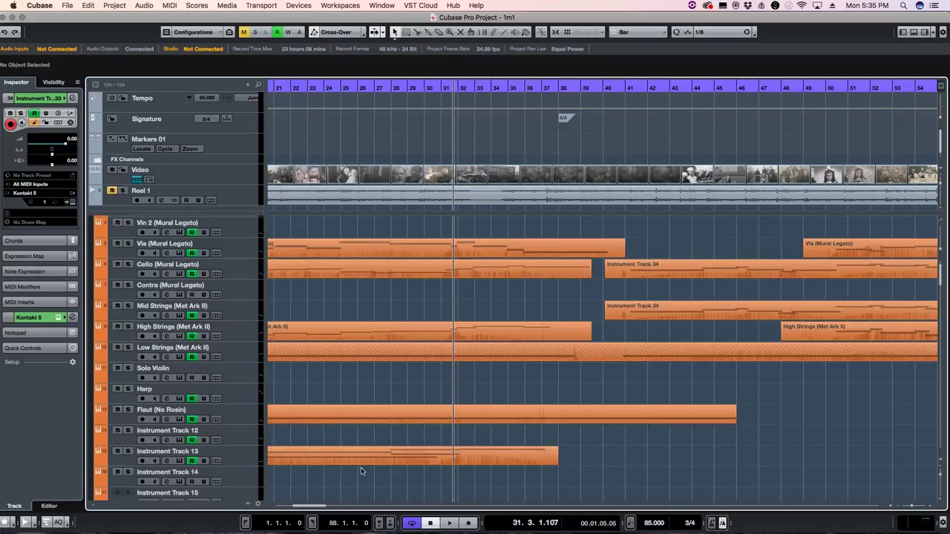
Step: Look over the strings, brass and choir tracks and their parts around bars 27 to 59
{"action": "mouse_move", "coordinate": [310, 509]}
{"action": "left_mouse_down"}
{"action": "mouse_move", "coordinate": [267, 508]}
{"action": "mouse_move", "coordinate": [308, 505]}
{"action": "left_mouse_up"}
{"action": "scroll", "coordinate": [336, 474], "scroll_direction": "right", "scroll_amount": 8}
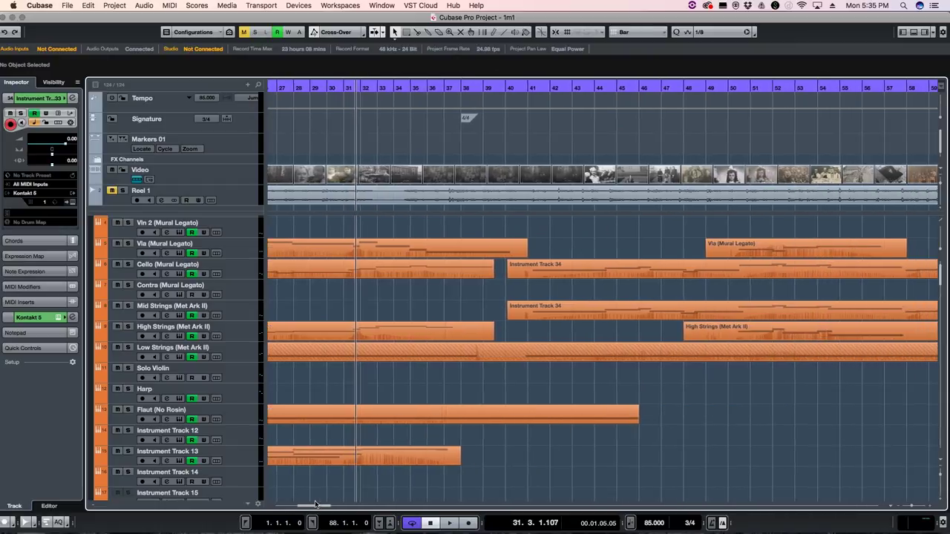
{"action": "scroll", "coordinate": [336, 472], "scroll_direction": "down", "scroll_amount": 12}
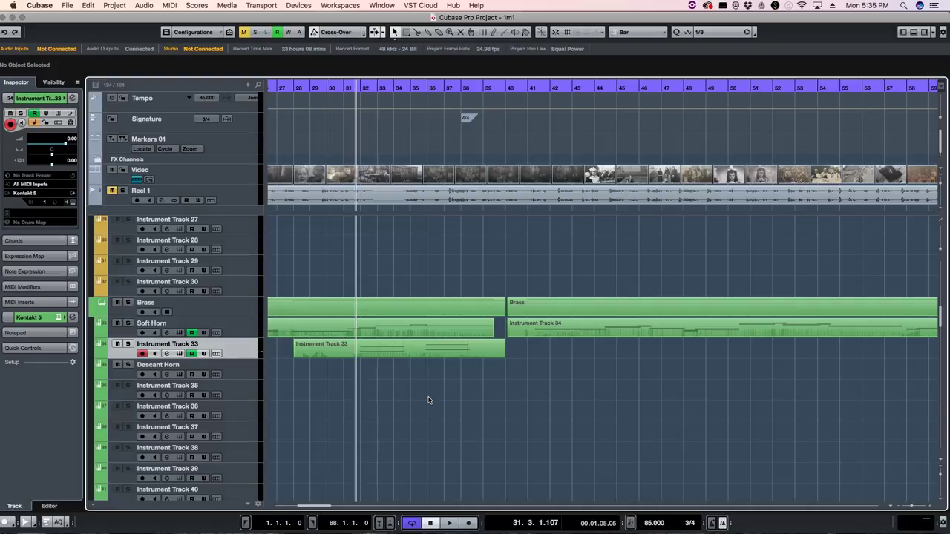
{"action": "scroll", "coordinate": [393, 438], "scroll_direction": "down", "scroll_amount": 20}
{"action": "scroll", "coordinate": [389, 441], "scroll_direction": "up", "scroll_amount": 5}
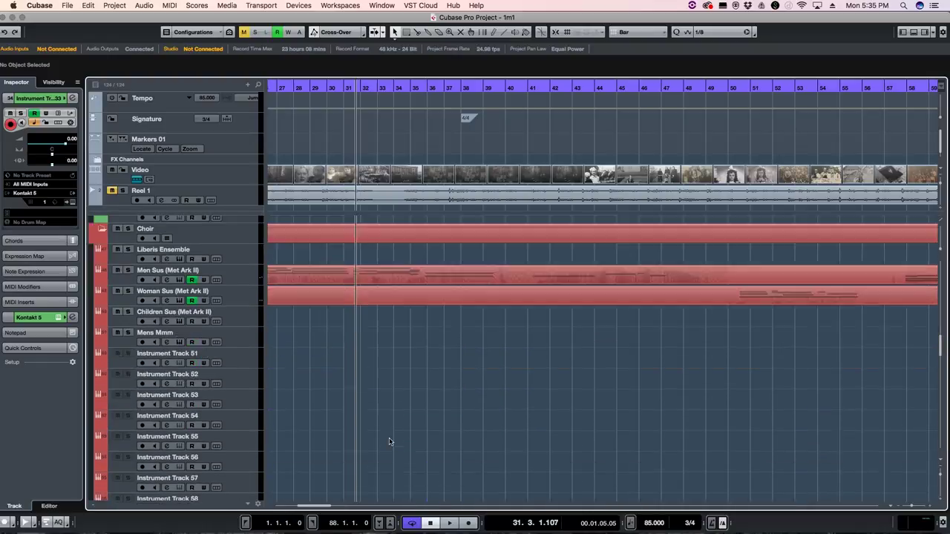
{"action": "scroll", "coordinate": [389, 441], "scroll_direction": "down", "scroll_amount": 8}
{"action": "scroll", "coordinate": [389, 441], "scroll_direction": "up", "scroll_amount": 10}
{"action": "scroll", "coordinate": [389, 441], "scroll_direction": "left", "scroll_amount": 10}
Step: Solo the Choir folder and play its parts from about bar 19 to bar 25
{"action": "left_click", "coordinate": [579, 89]}
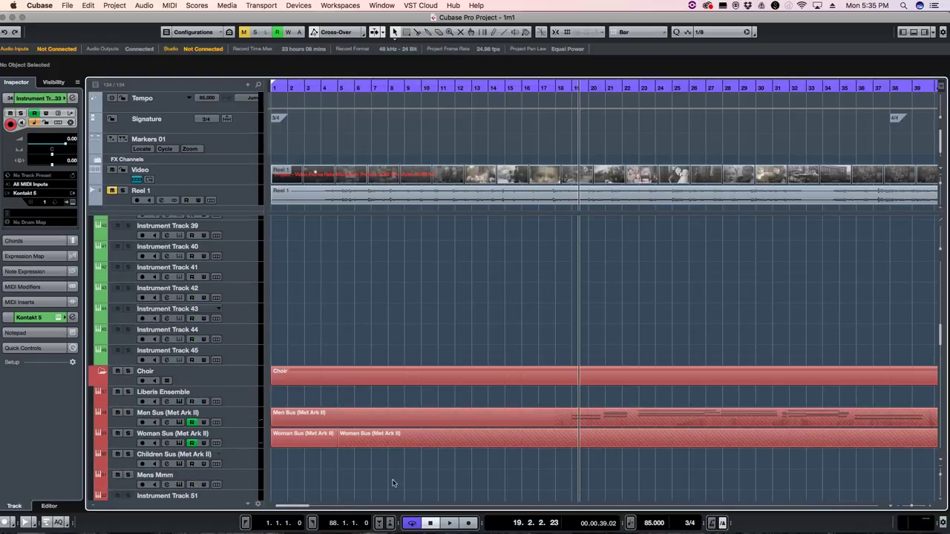
{"action": "scroll", "coordinate": [424, 483], "scroll_direction": "down", "scroll_amount": 4}
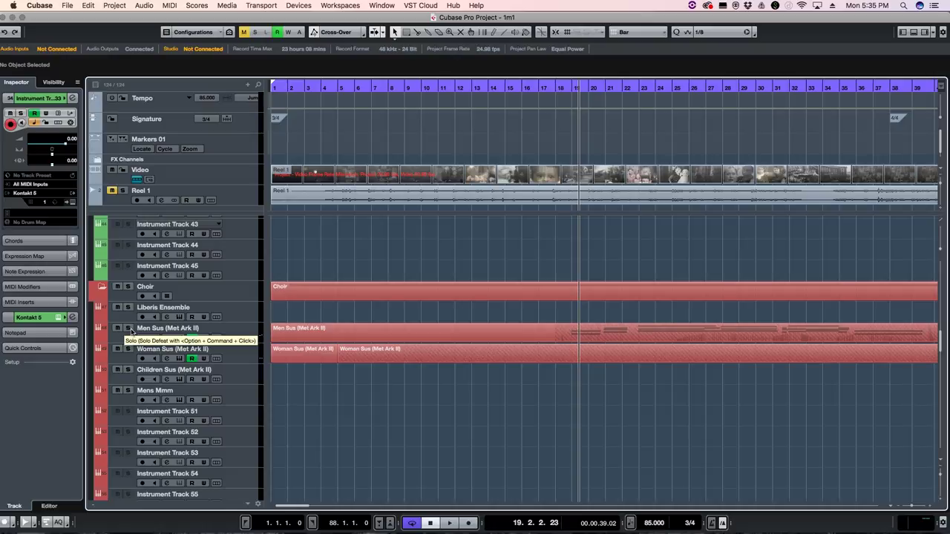
{"action": "left_click", "coordinate": [127, 286]}
{"action": "left_click_drag", "start_coordinate": [305, 509], "coordinate": [325, 497]}
{"action": "key", "text": "space"}
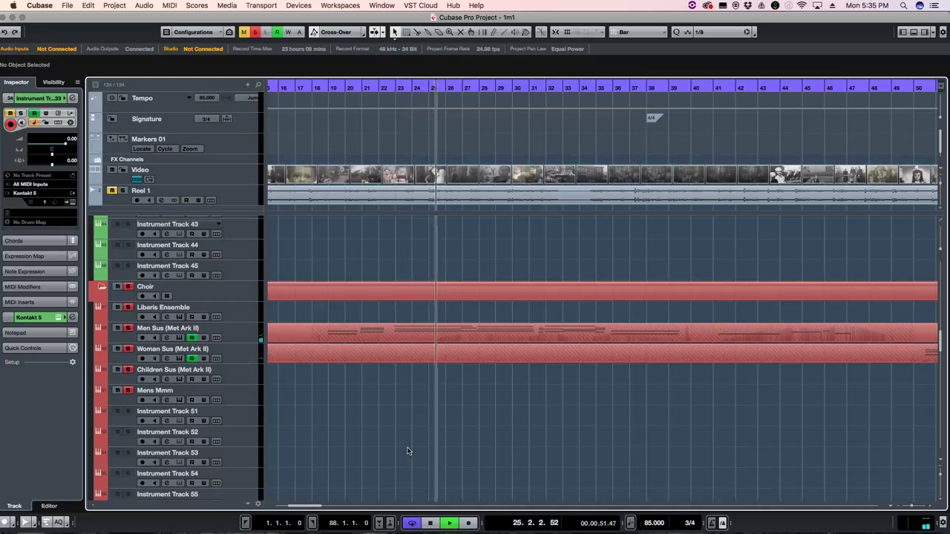
{"action": "key", "text": "space"}
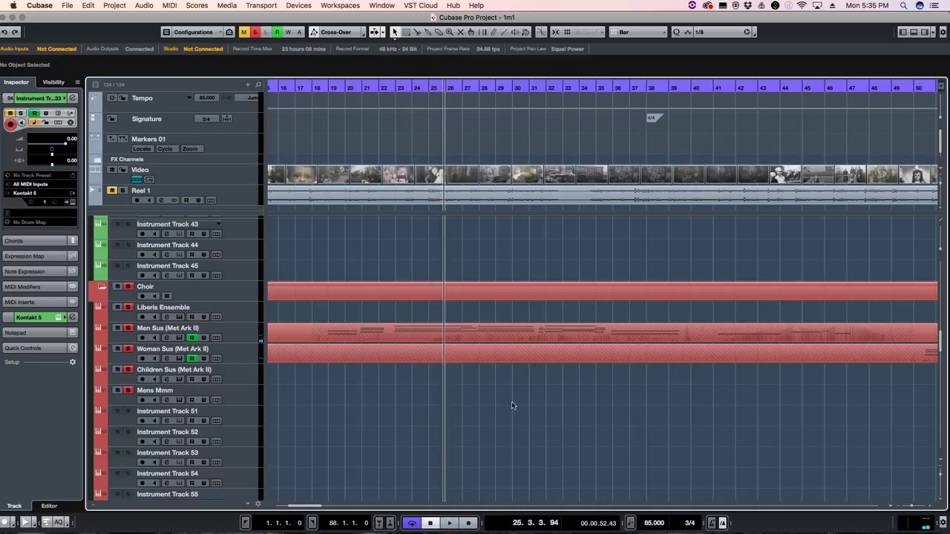
Step: Solo the Strings folder along with the choir and play both from about bar 18 to bar 22
{"action": "scroll", "coordinate": [508, 404], "scroll_direction": "up", "scroll_amount": 15}
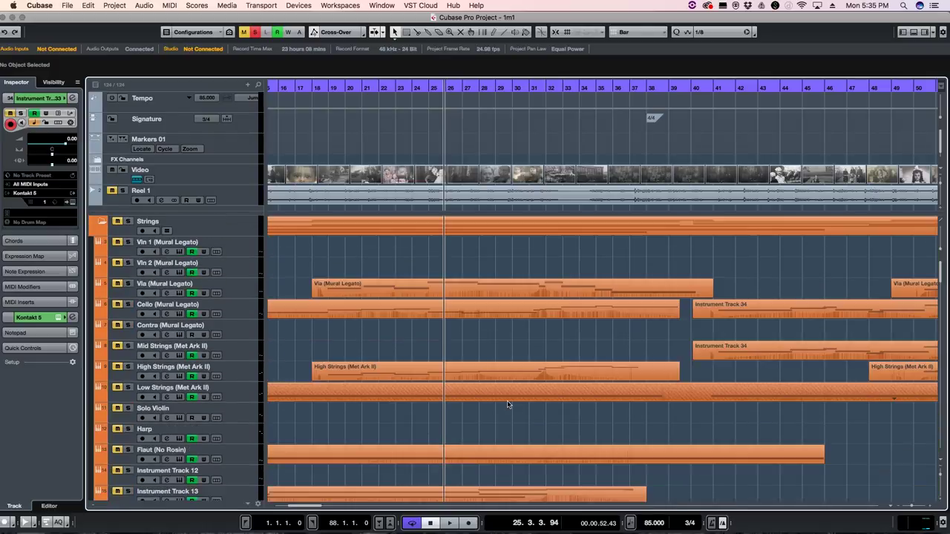
{"action": "left_click", "coordinate": [128, 222]}
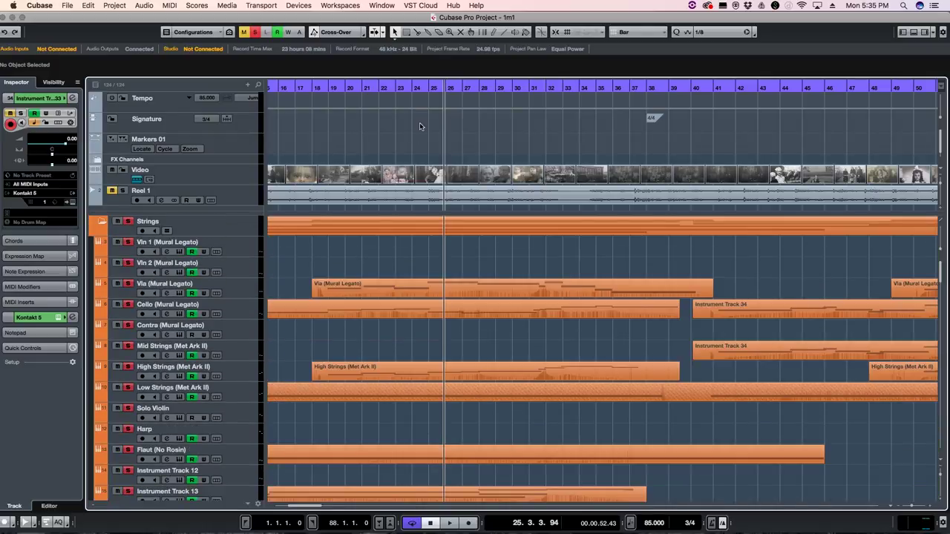
{"action": "left_click", "coordinate": [326, 88]}
{"action": "scroll", "coordinate": [557, 356], "scroll_direction": "down", "scroll_amount": 10}
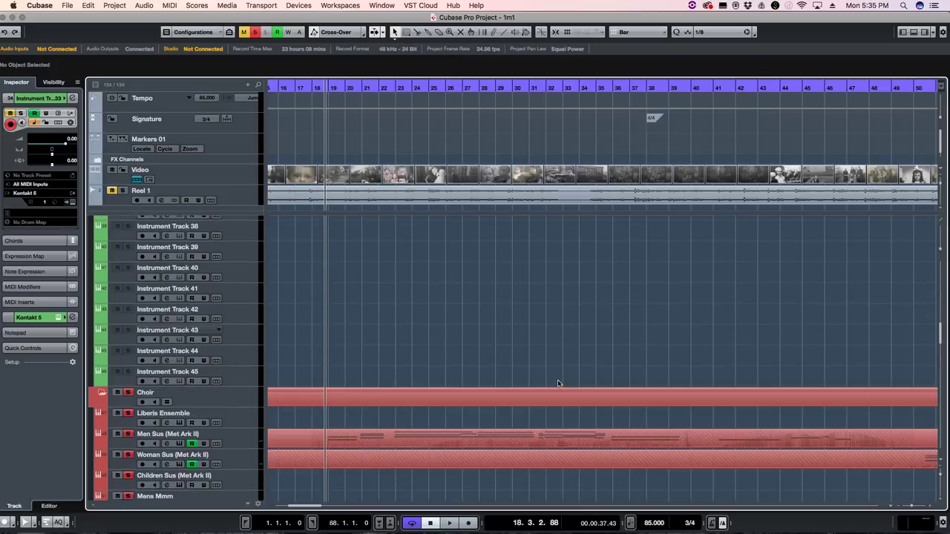
{"action": "scroll", "coordinate": [558, 383], "scroll_direction": "up", "scroll_amount": 10}
{"action": "key", "text": "space"}
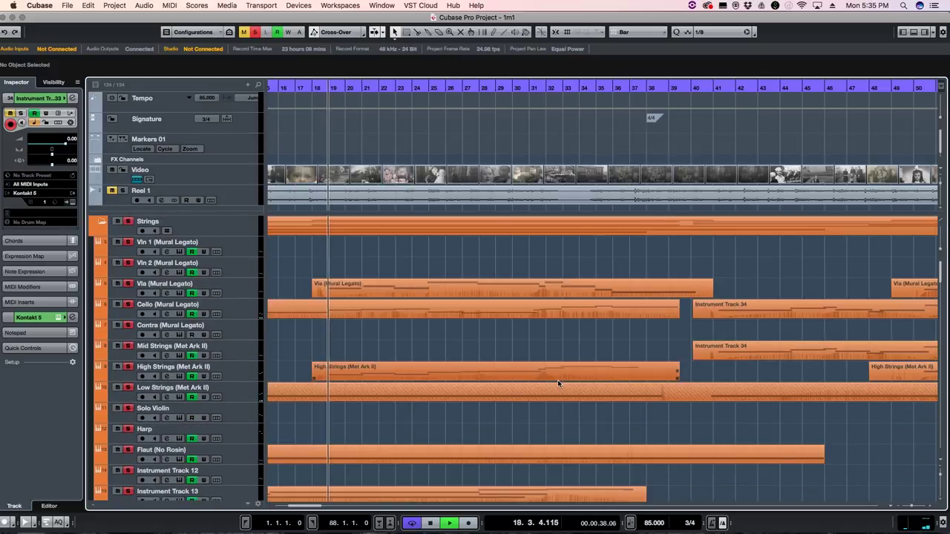
{"action": "scroll", "coordinate": [558, 383], "scroll_direction": "down", "scroll_amount": 10}
{"action": "scroll", "coordinate": [558, 384], "scroll_direction": "up", "scroll_amount": 5}
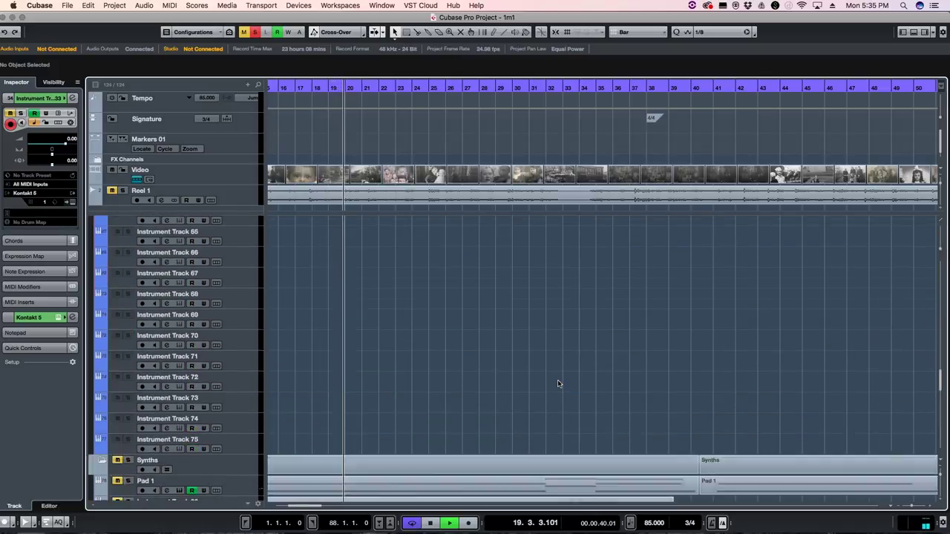
{"action": "scroll", "coordinate": [559, 383], "scroll_direction": "down", "scroll_amount": 5}
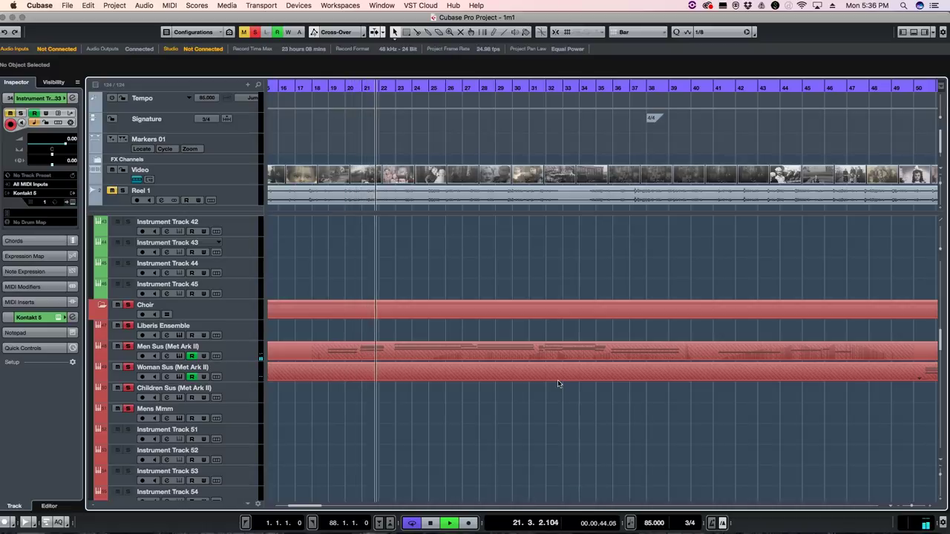
{"action": "scroll", "coordinate": [442, 361], "scroll_direction": "up", "scroll_amount": 10}
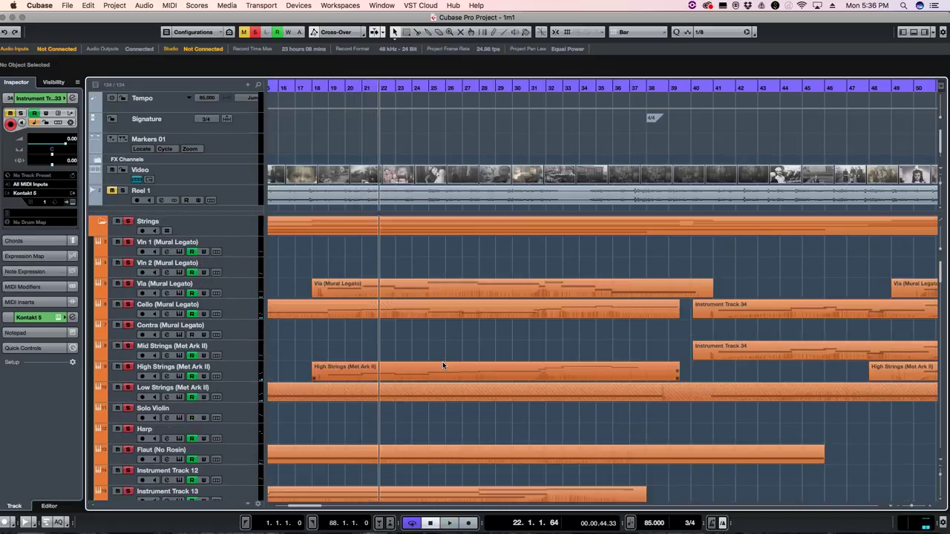
Step: Play the soloed choir and strings from about bar 50 to bar 52, inspecting the Men Sus and Woman Sus parts
{"action": "scroll", "coordinate": [490, 401], "scroll_direction": "down", "scroll_amount": 10}
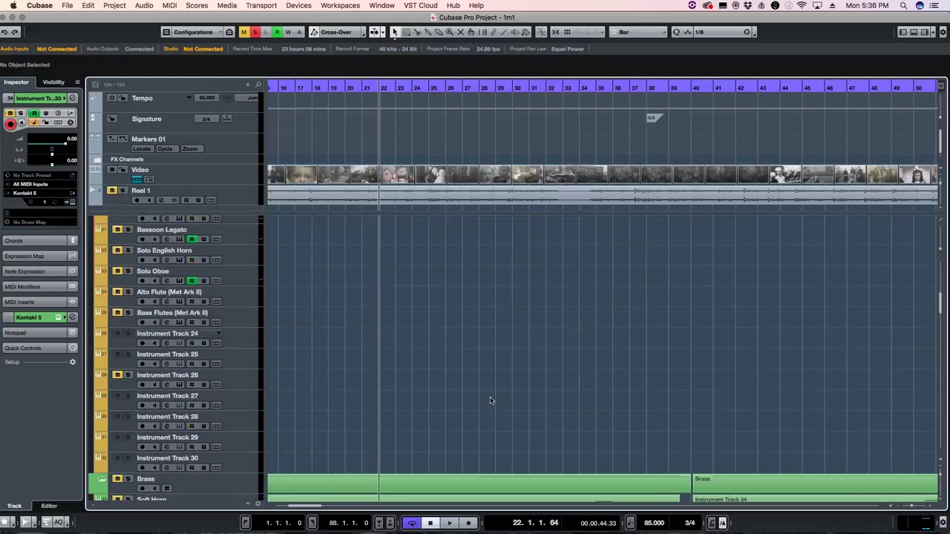
{"action": "scroll", "coordinate": [489, 401], "scroll_direction": "down", "scroll_amount": 10}
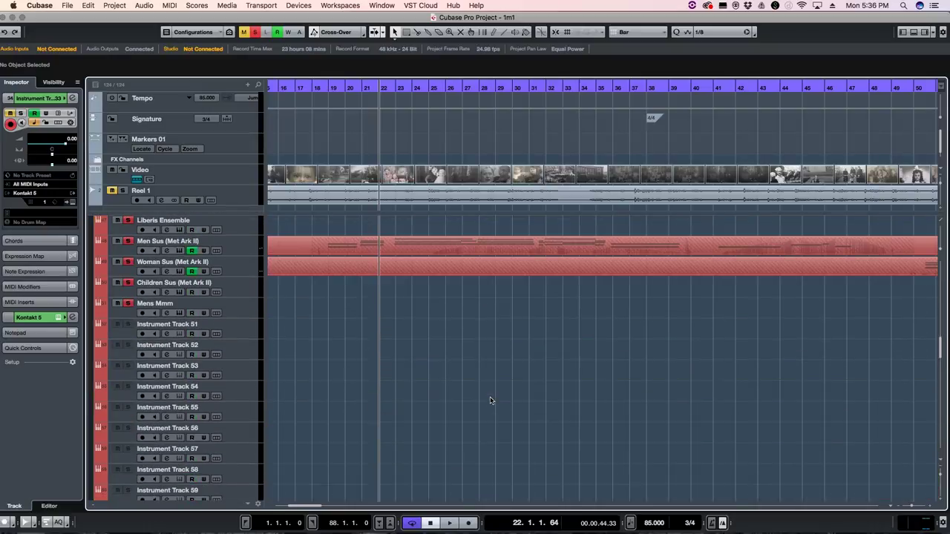
{"action": "scroll", "coordinate": [490, 401], "scroll_direction": "up", "scroll_amount": 3}
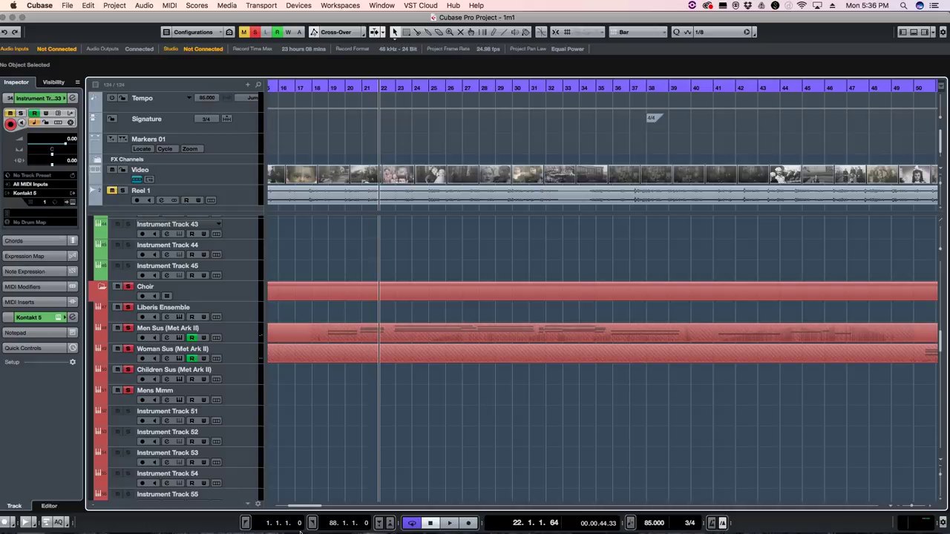
{"action": "left_click_drag", "start_coordinate": [307, 506], "coordinate": [332, 504]}
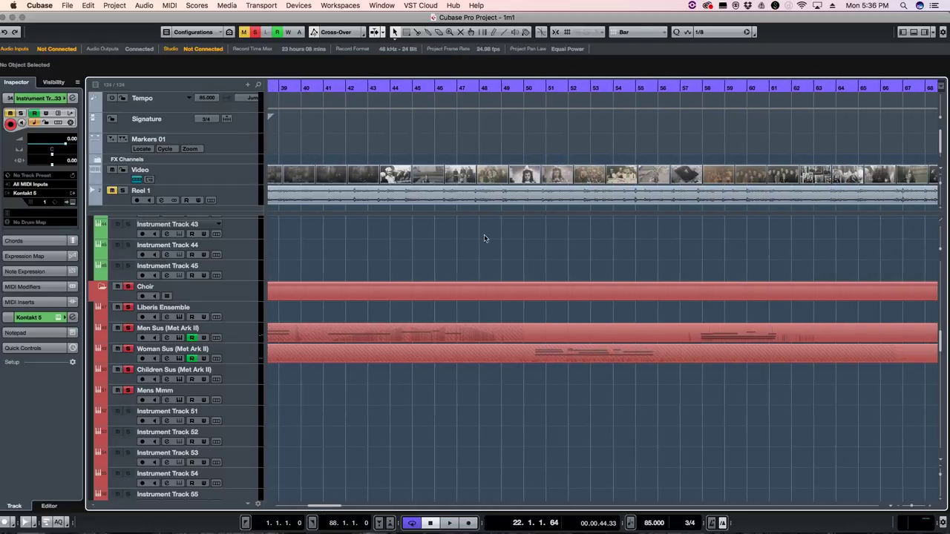
{"action": "left_click", "coordinate": [538, 88]}
{"action": "left_click", "coordinate": [531, 87]}
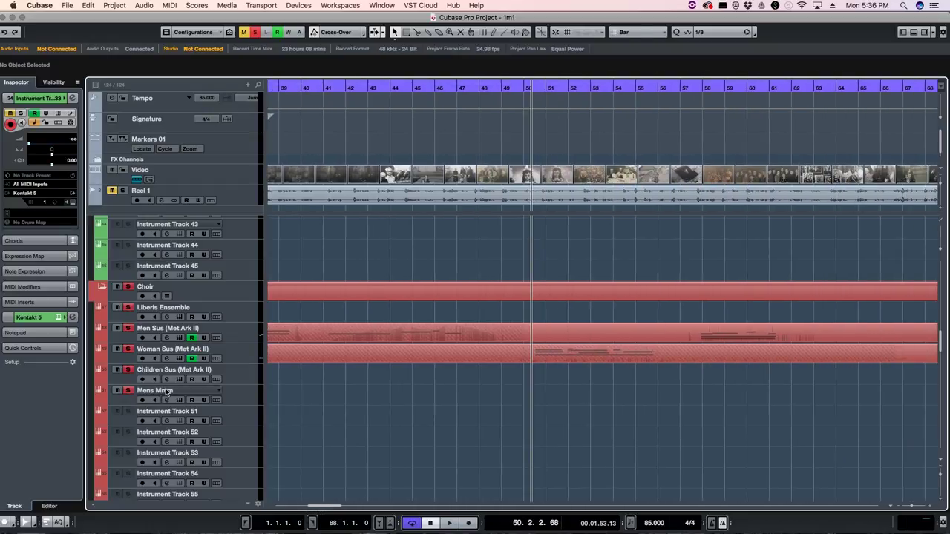
{"action": "key", "text": "space"}
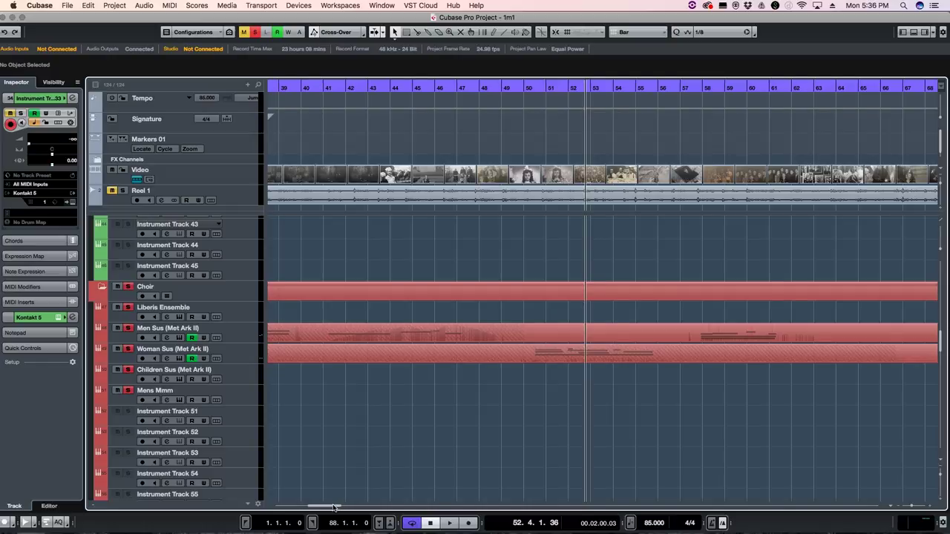
{"action": "scroll", "coordinate": [334, 508], "scroll_direction": "left", "scroll_amount": 6}
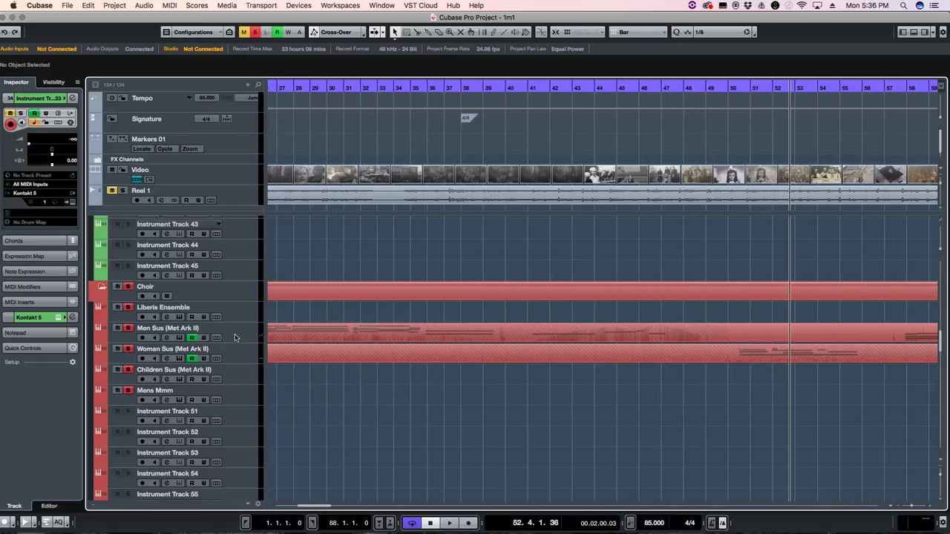
Step: Look over the choir and brass parts from about bar 50 to the end of the cue near bar 87
{"action": "scroll", "coordinate": [325, 510], "scroll_direction": "right", "scroll_amount": 10}
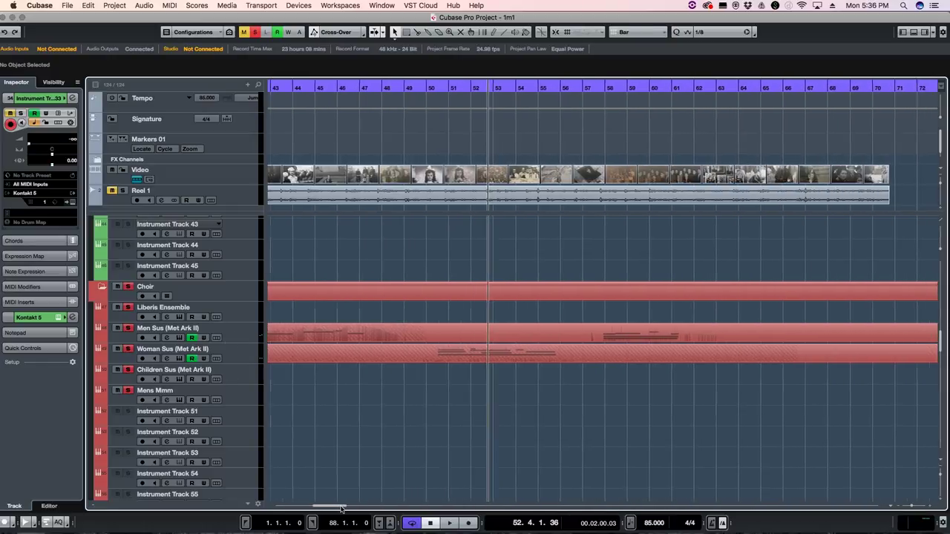
{"action": "scroll", "coordinate": [509, 429], "scroll_direction": "up", "scroll_amount": 3}
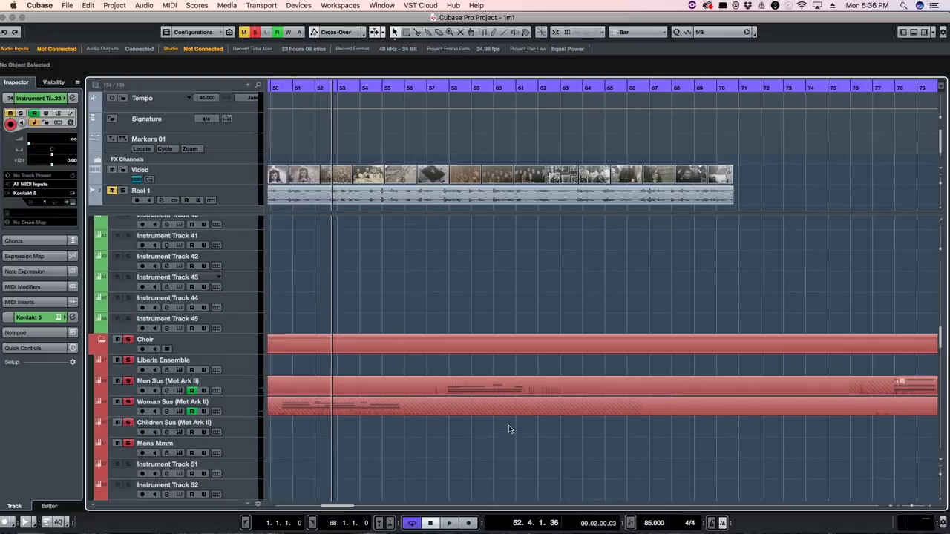
{"action": "scroll", "coordinate": [508, 430], "scroll_direction": "up", "scroll_amount": 10}
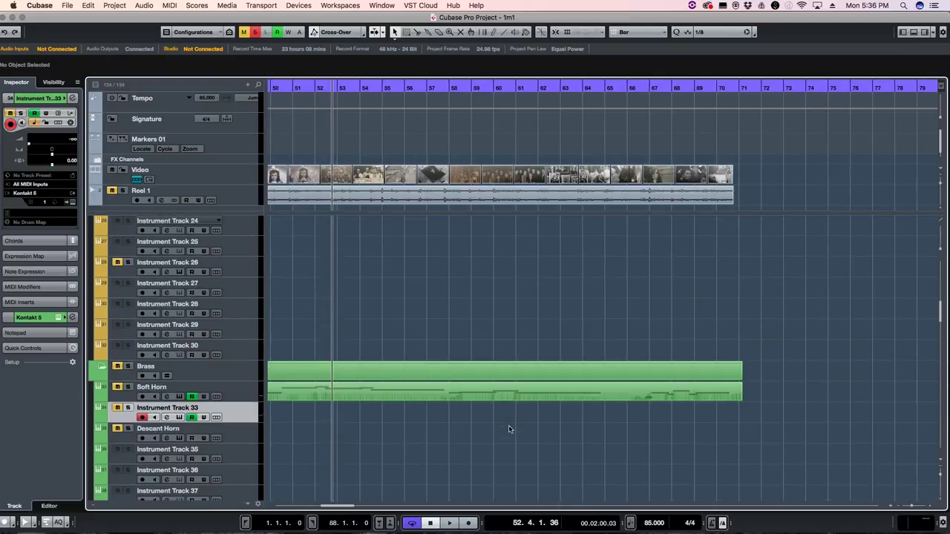
{"action": "scroll", "coordinate": [508, 429], "scroll_direction": "up", "scroll_amount": 5}
{"action": "scroll", "coordinate": [509, 429], "scroll_direction": "down", "scroll_amount": 8}
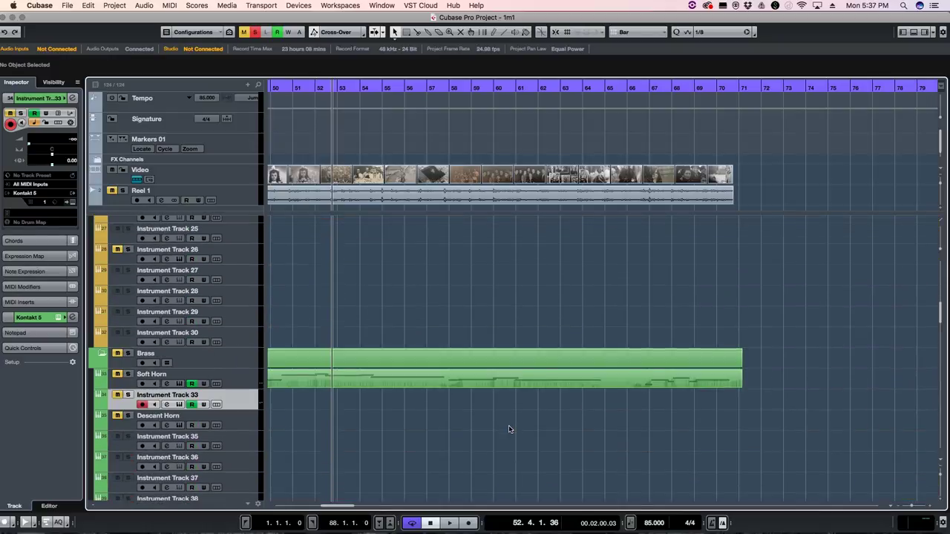
{"action": "scroll", "coordinate": [509, 429], "scroll_direction": "down", "scroll_amount": 2}
{"action": "scroll", "coordinate": [456, 459], "scroll_direction": "down", "scroll_amount": 8}
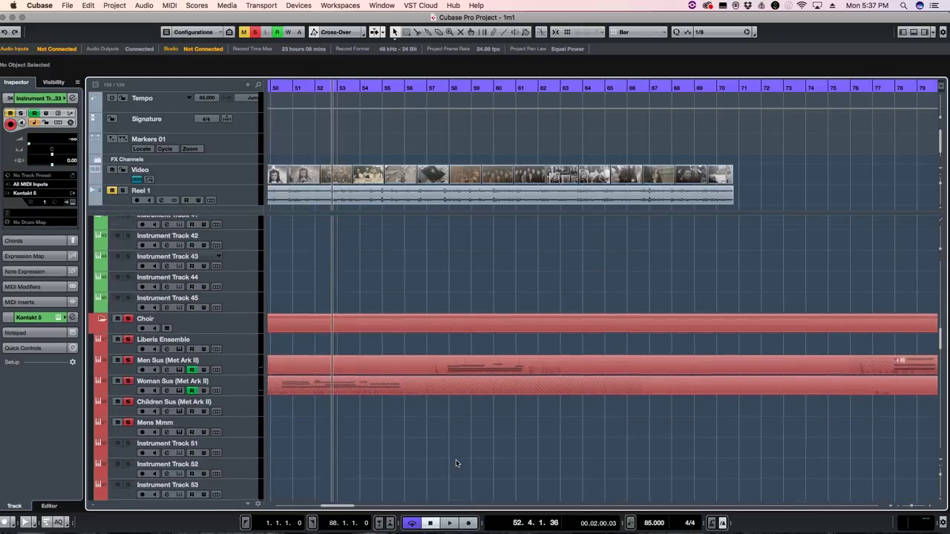
{"action": "scroll", "coordinate": [349, 505], "scroll_direction": "right", "scroll_amount": 10}
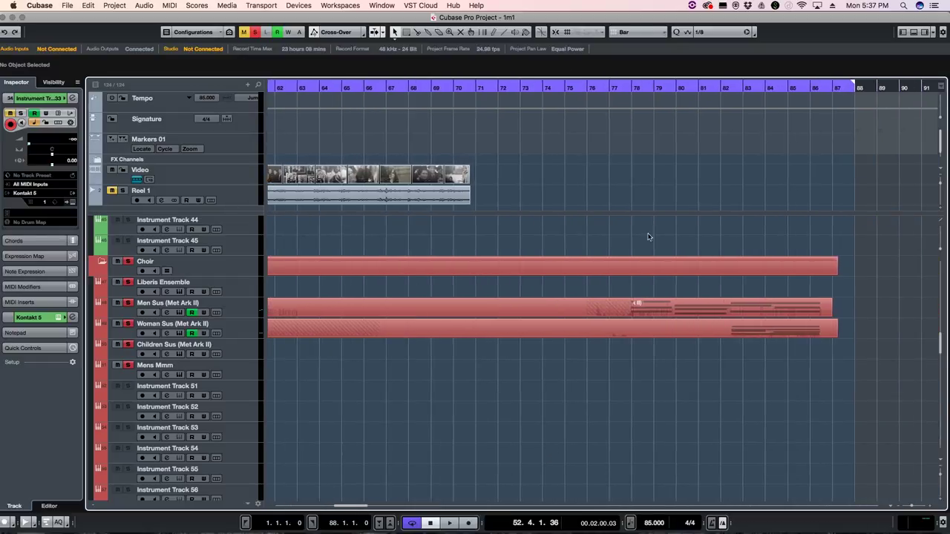
Step: Solo the Strings folder along with the choir and play both from about bar 78 to bar 84
{"action": "left_click", "coordinate": [648, 90]}
{"action": "scroll", "coordinate": [769, 409], "scroll_direction": "up", "scroll_amount": 15}
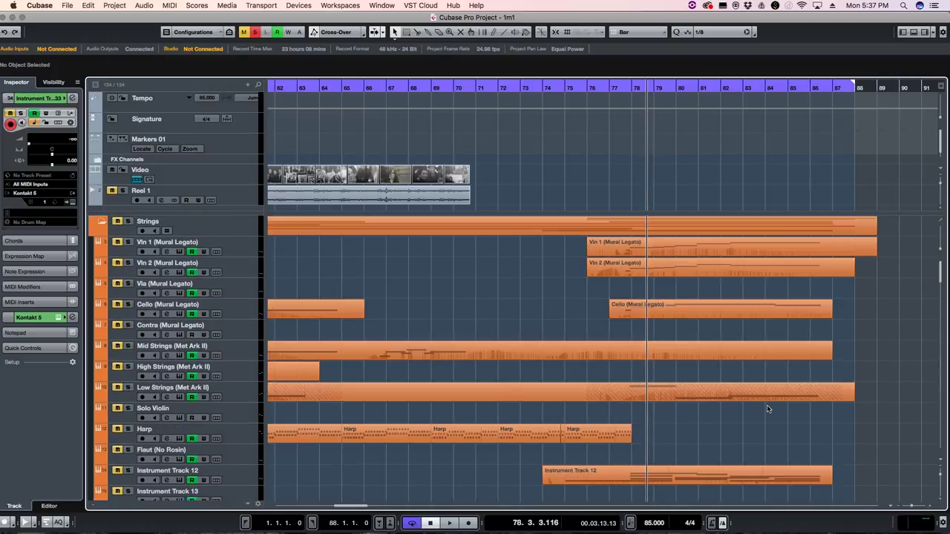
{"action": "left_click", "coordinate": [127, 221]}
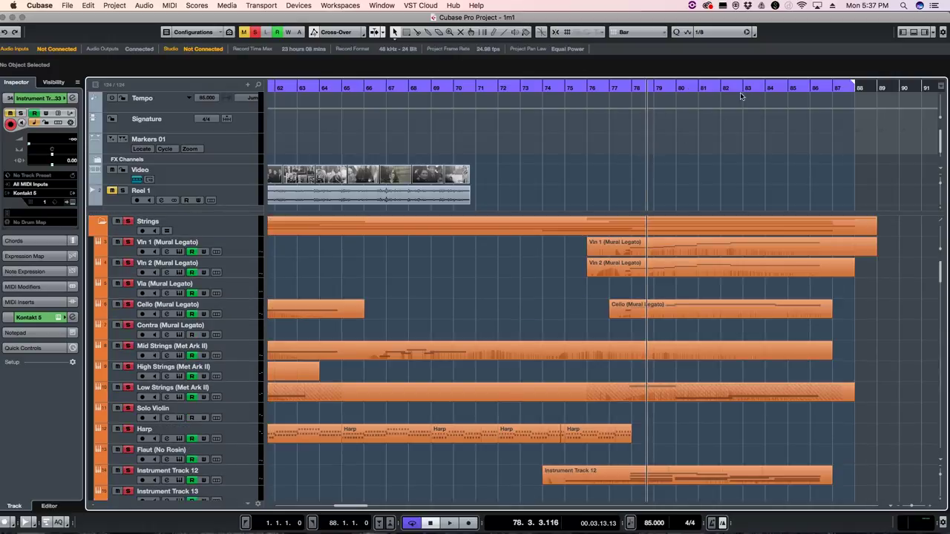
{"action": "key", "text": "space"}
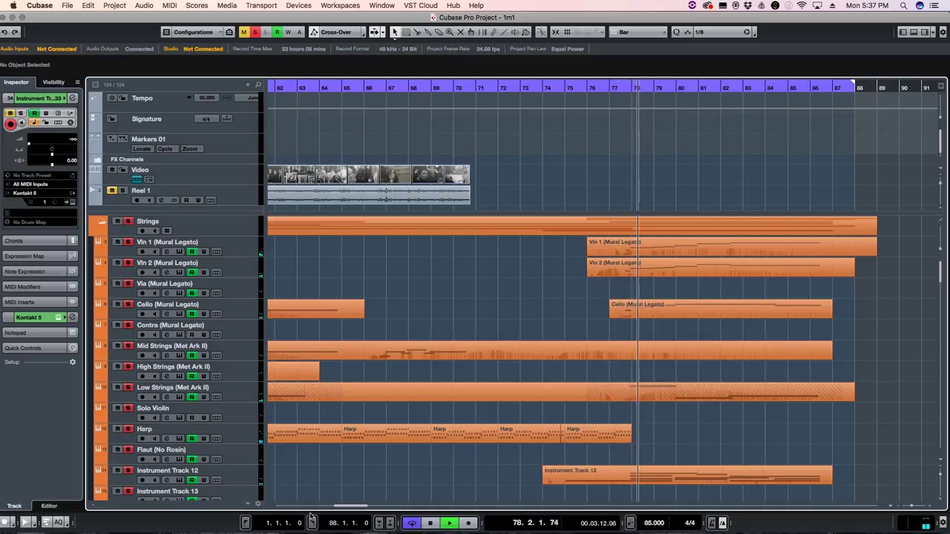
{"action": "scroll", "coordinate": [628, 287], "scroll_direction": "right", "scroll_amount": 5}
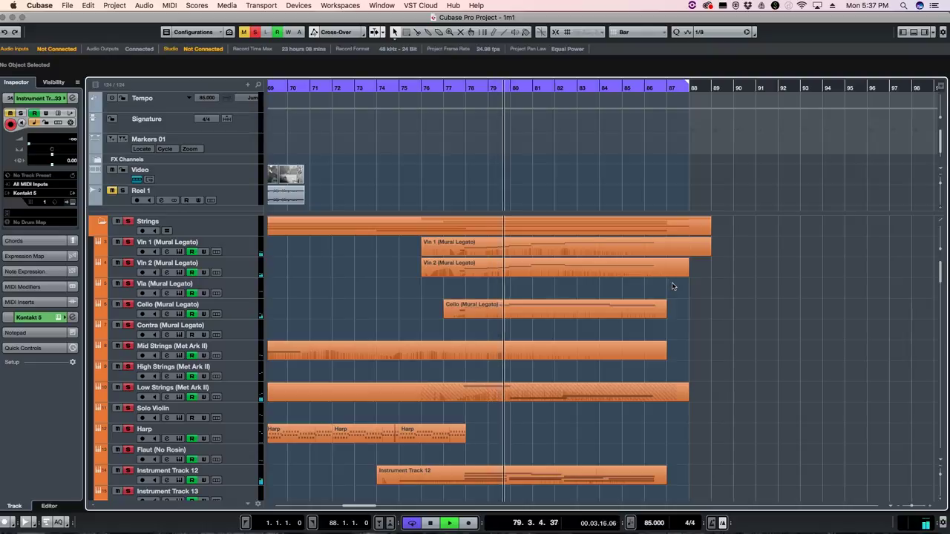
Step: Solo the Percussion folder instead and inspect the Kontakt instrument loaded on Instrument Track 62
{"action": "scroll", "coordinate": [671, 290], "scroll_direction": "down", "scroll_amount": 5}
{"action": "scroll", "coordinate": [670, 292], "scroll_direction": "down", "scroll_amount": 10}
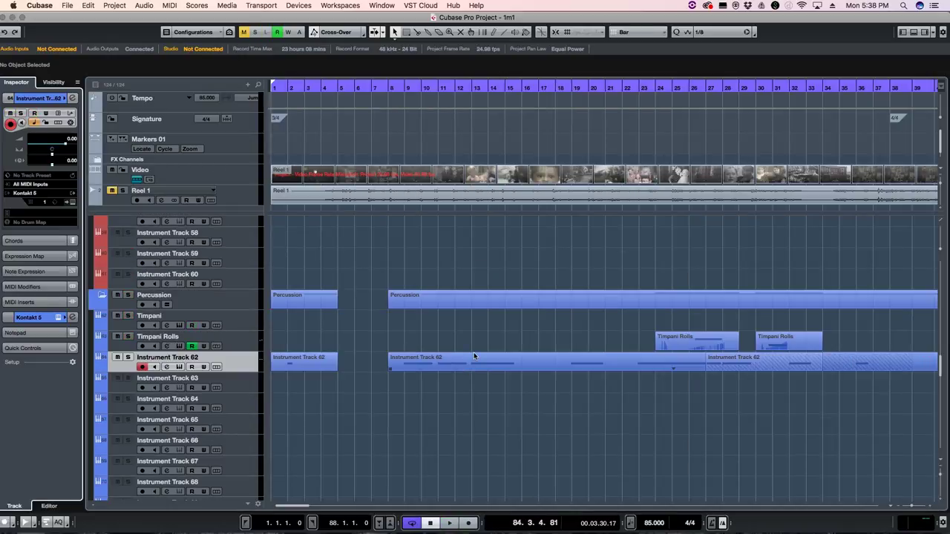
{"action": "left_click", "coordinate": [129, 295]}
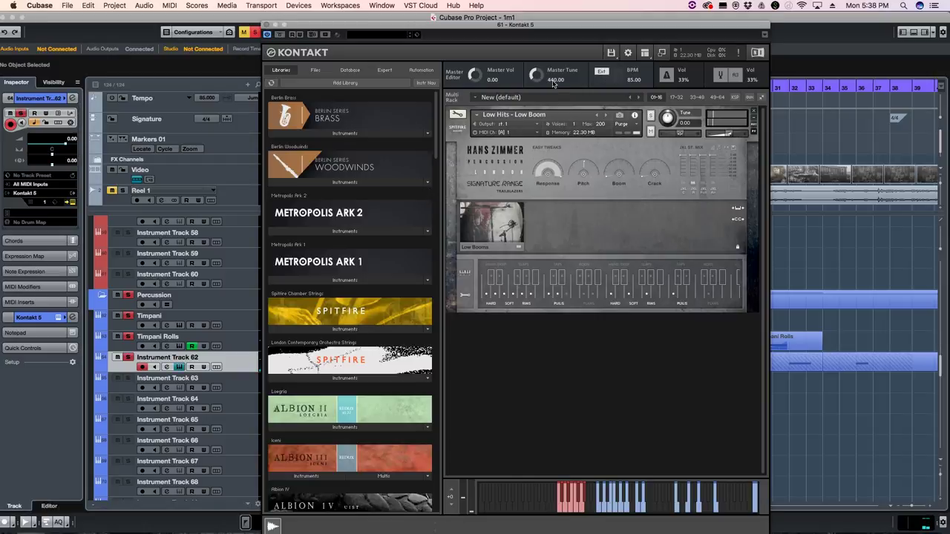
{"action": "left_click_drag", "start_coordinate": [537, 31], "coordinate": [518, 16]}
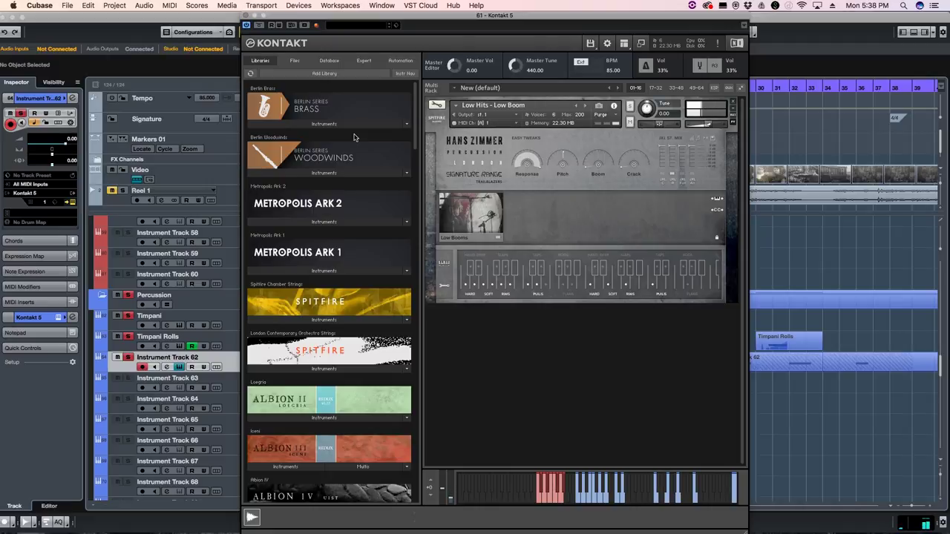
{"action": "left_click", "coordinate": [247, 15]}
Step: Play the soloed percussion from about bar 25 to bar 29 and look over its other parts along the timeline
{"action": "scroll", "coordinate": [490, 443], "scroll_direction": "down", "scroll_amount": 2}
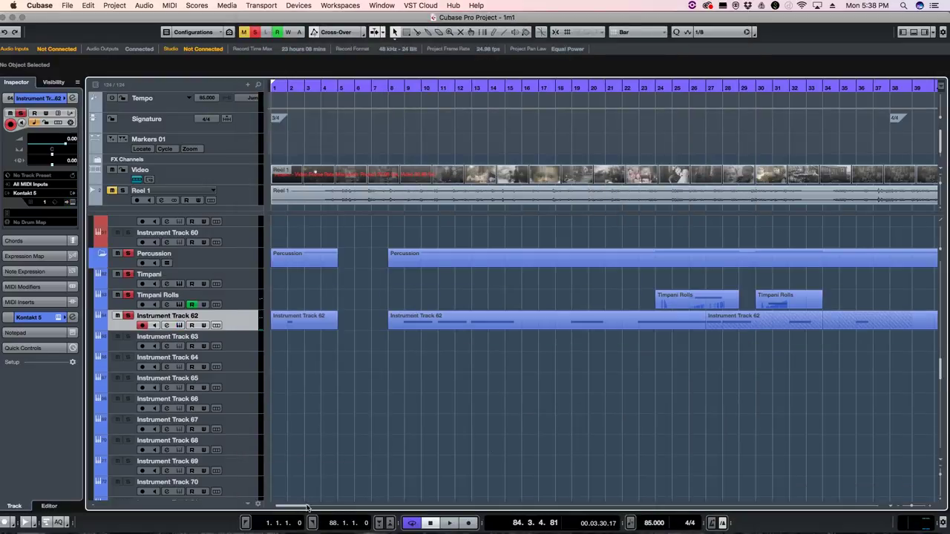
{"action": "left_click_drag", "start_coordinate": [308, 507], "coordinate": [315, 509]}
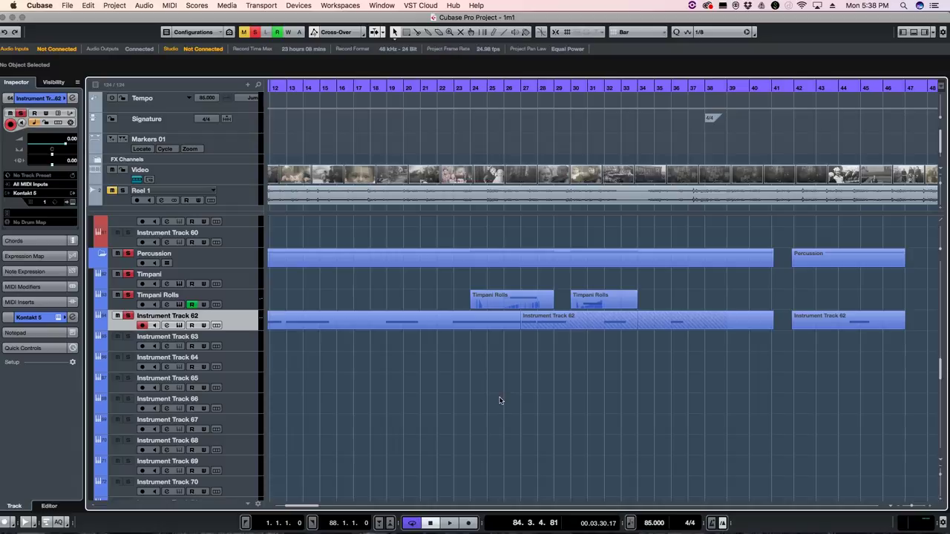
{"action": "left_click", "coordinate": [523, 89]}
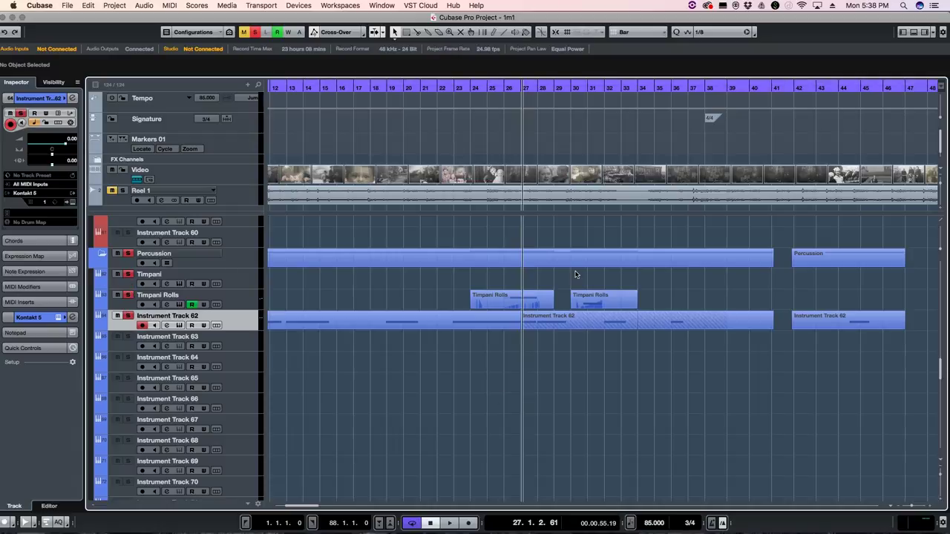
{"action": "left_click", "coordinate": [490, 88]}
{"action": "key", "text": "space"}
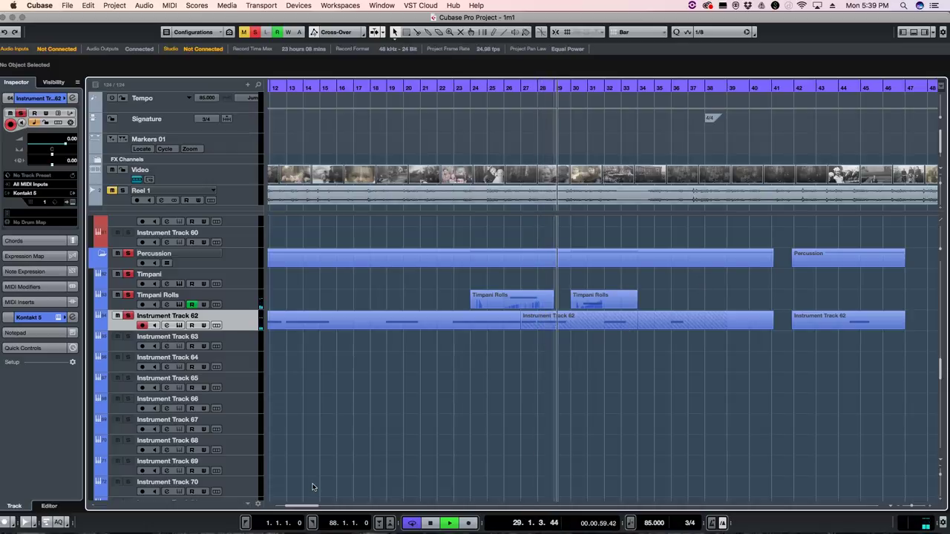
{"action": "key", "text": "space"}
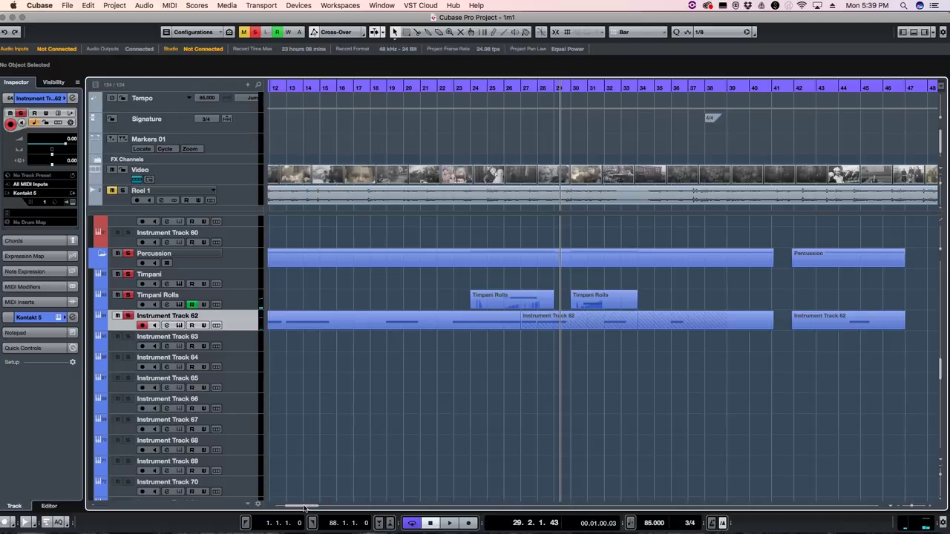
{"action": "left_click_drag", "start_coordinate": [304, 507], "coordinate": [326, 506]}
{"action": "left_click_drag", "start_coordinate": [347, 506], "coordinate": [302, 506]}
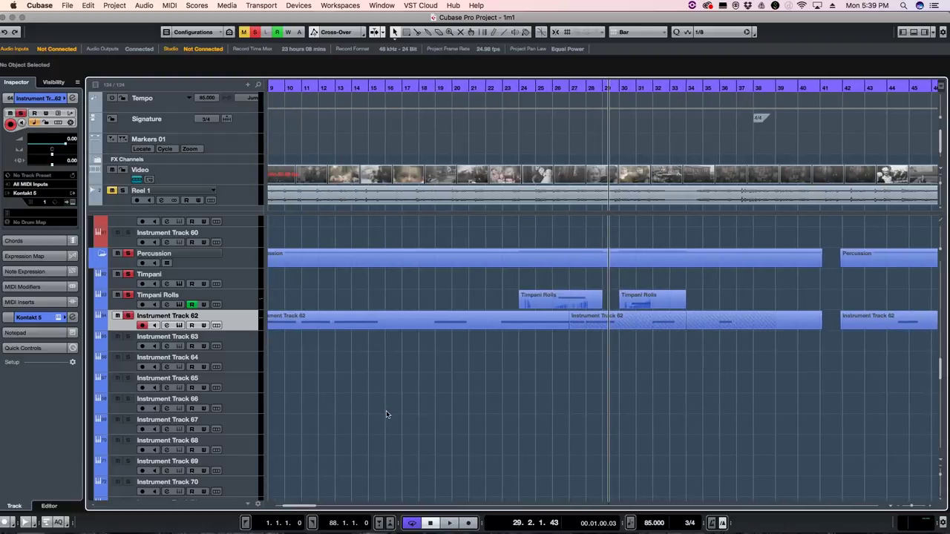
Step: Clear the percussion solo and solo the Synths folder instead
{"action": "scroll", "coordinate": [386, 414], "scroll_direction": "up", "scroll_amount": 10}
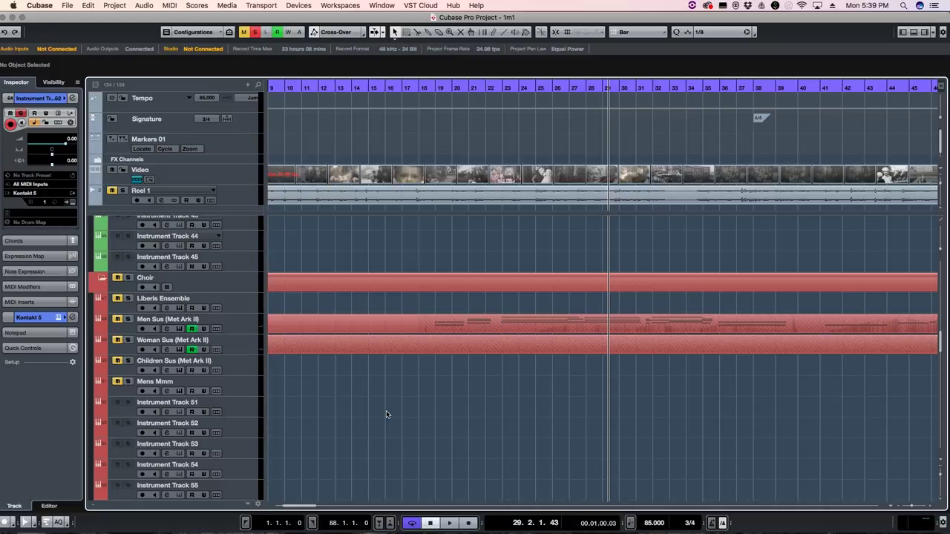
{"action": "scroll", "coordinate": [386, 414], "scroll_direction": "up", "scroll_amount": 15}
{"action": "scroll", "coordinate": [499, 445], "scroll_direction": "down", "scroll_amount": 5}
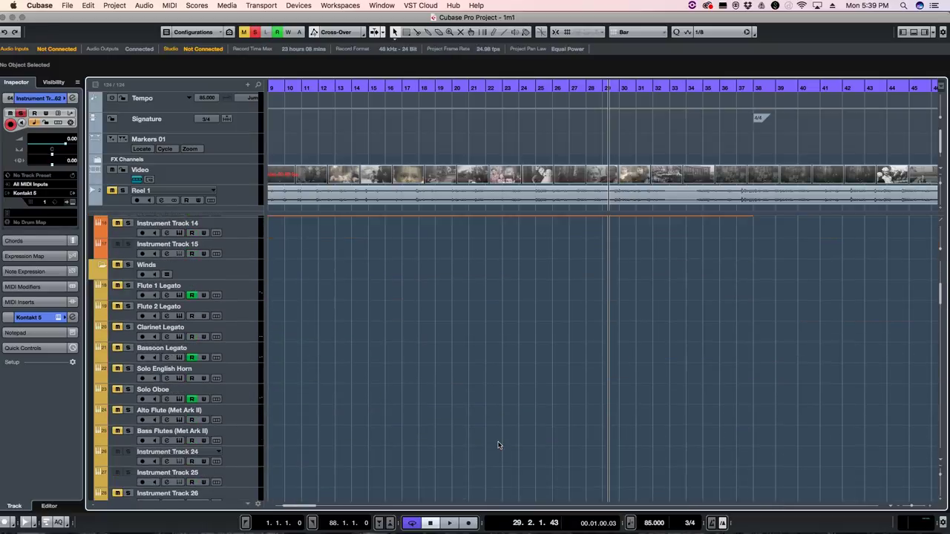
{"action": "scroll", "coordinate": [499, 445], "scroll_direction": "down", "scroll_amount": 20}
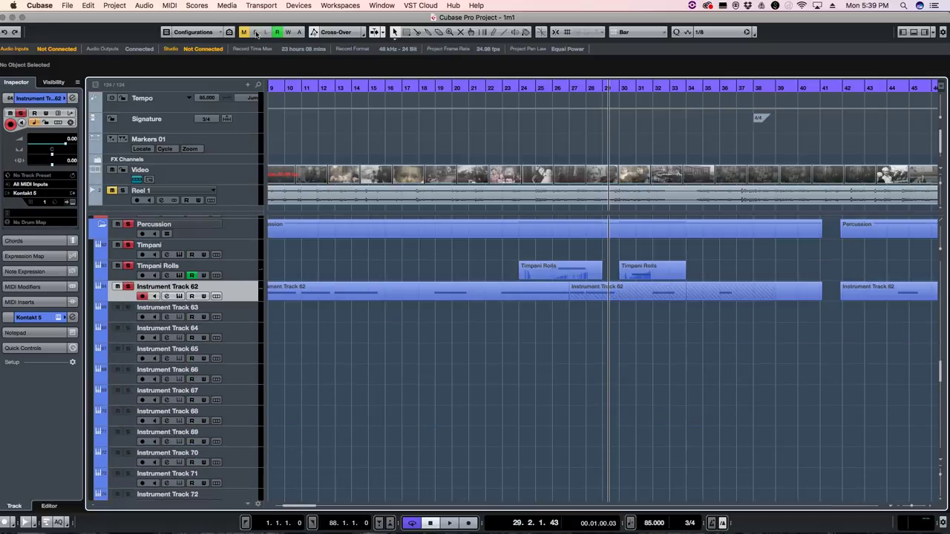
{"action": "scroll", "coordinate": [494, 422], "scroll_direction": "down", "scroll_amount": 8}
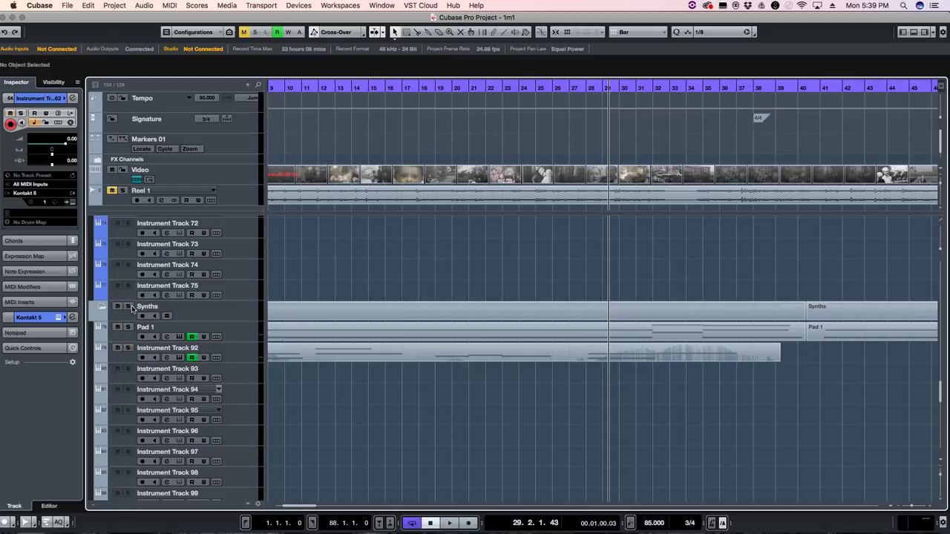
{"action": "left_click", "coordinate": [128, 307]}
{"action": "scroll", "coordinate": [401, 429], "scroll_direction": "up", "scroll_amount": 2}
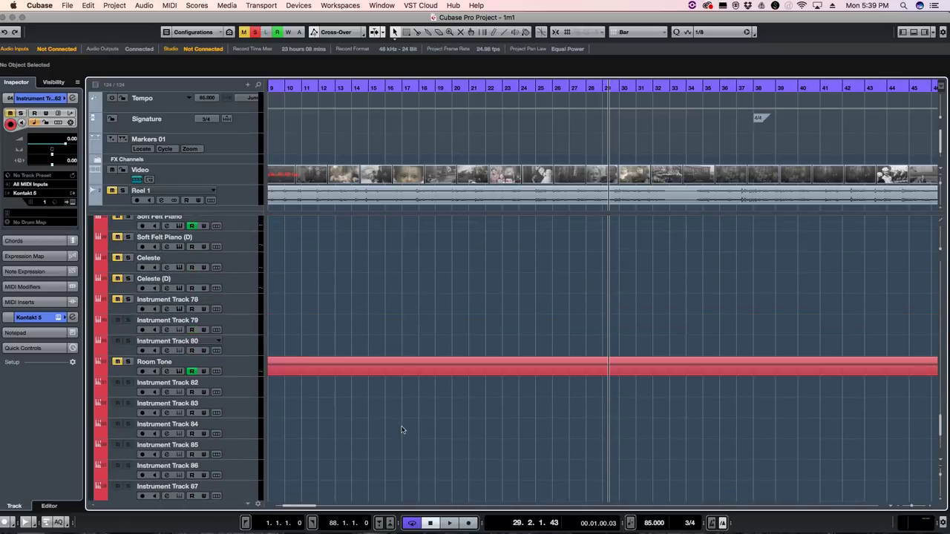
{"action": "scroll", "coordinate": [402, 430], "scroll_direction": "up", "scroll_amount": 5}
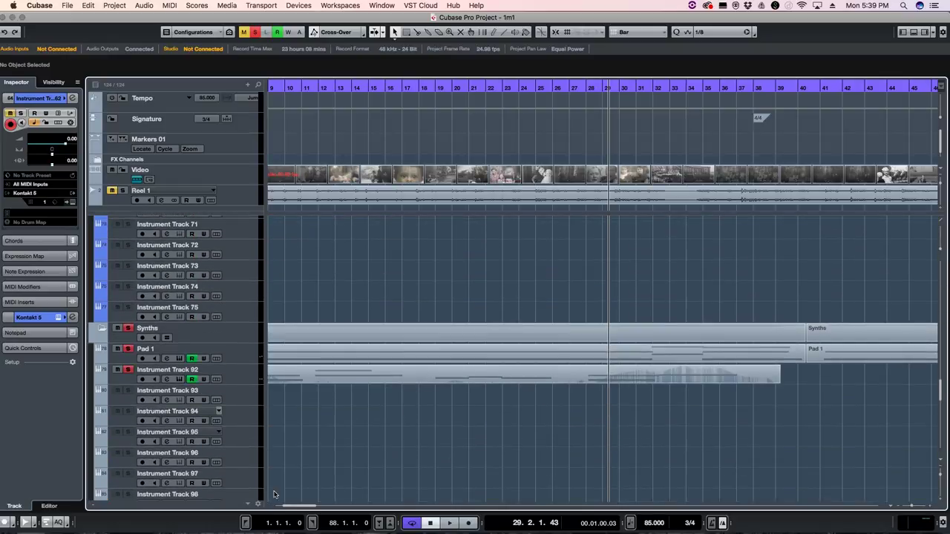
Step: Play the soloed synths near the start of the cue, from about bar 3 to bar 6
{"action": "left_click_drag", "start_coordinate": [288, 507], "coordinate": [257, 511]}
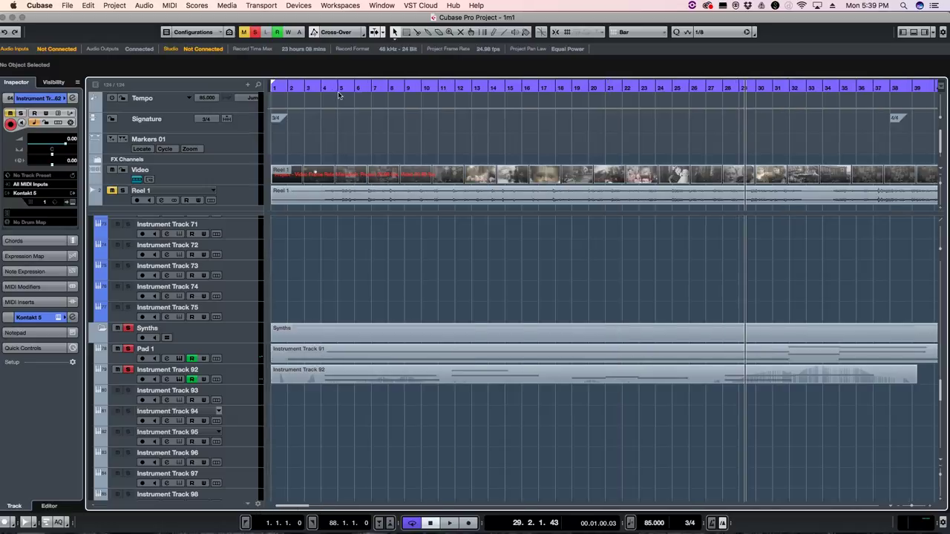
{"action": "left_click", "coordinate": [314, 86]}
{"action": "key", "text": "space"}
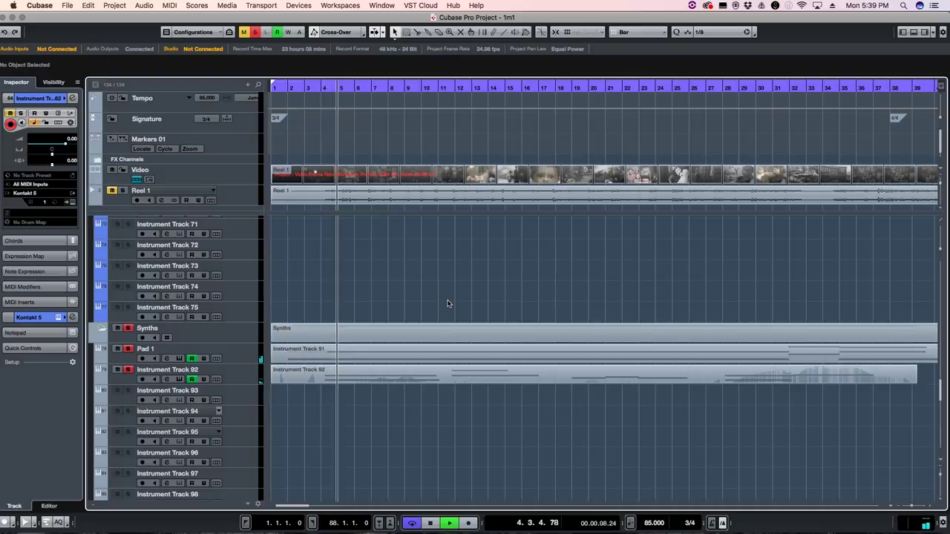
{"action": "key", "text": "space"}
Step: Inspect the Kontakt instrument loaded on the Pad 1 track, closing its window again
{"action": "left_click", "coordinate": [250, 354]}
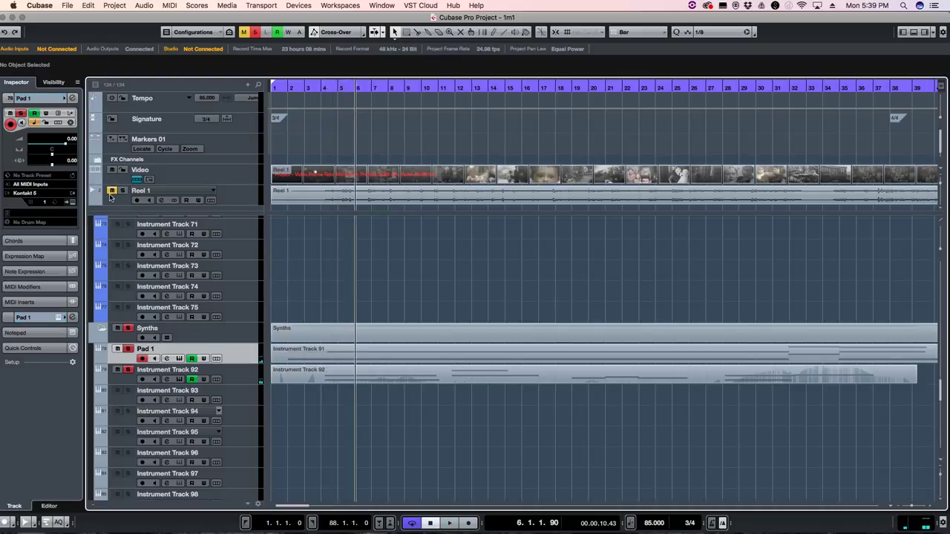
{"action": "left_click", "coordinate": [72, 202]}
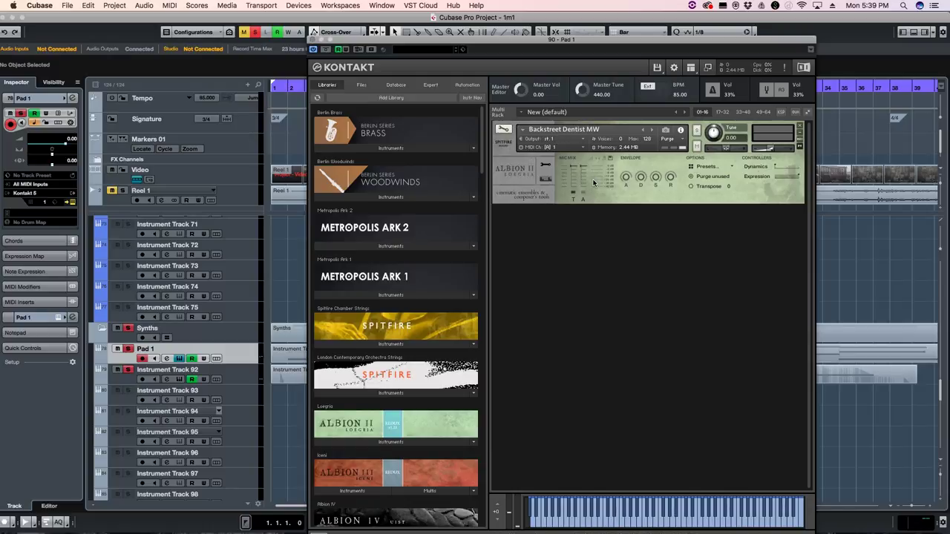
{"action": "left_click", "coordinate": [312, 40]}
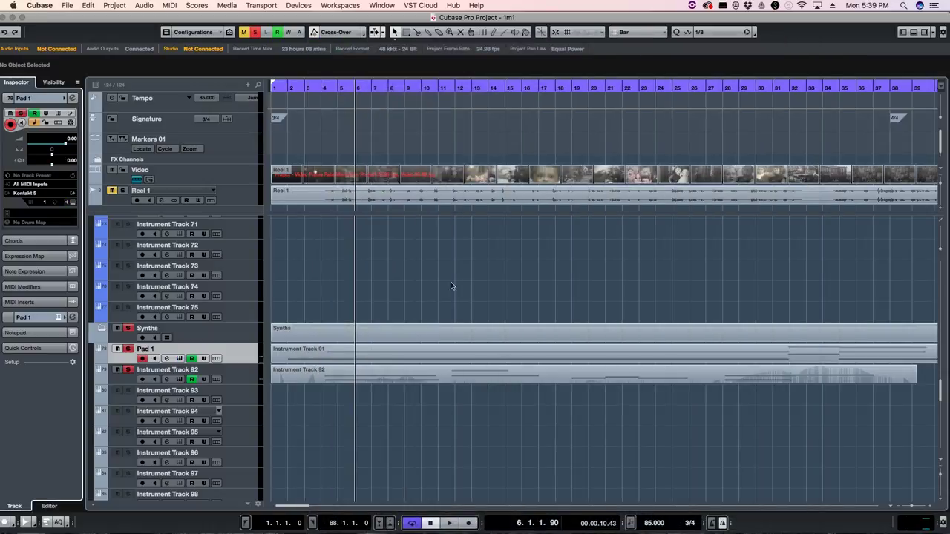
Step: Inspect the Engine instrument loaded on Instrument Track 92, closing its window again
{"action": "left_click", "coordinate": [242, 377]}
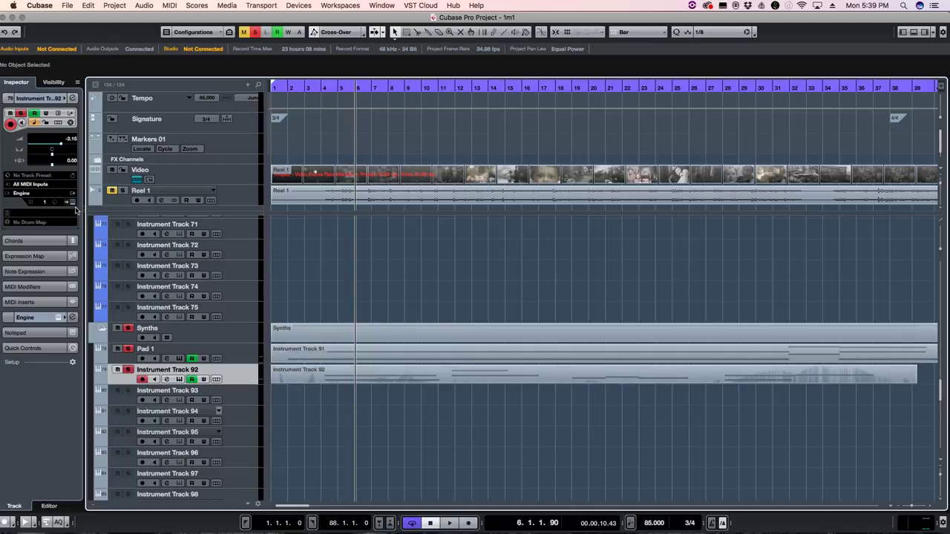
{"action": "key", "text": "Return"}
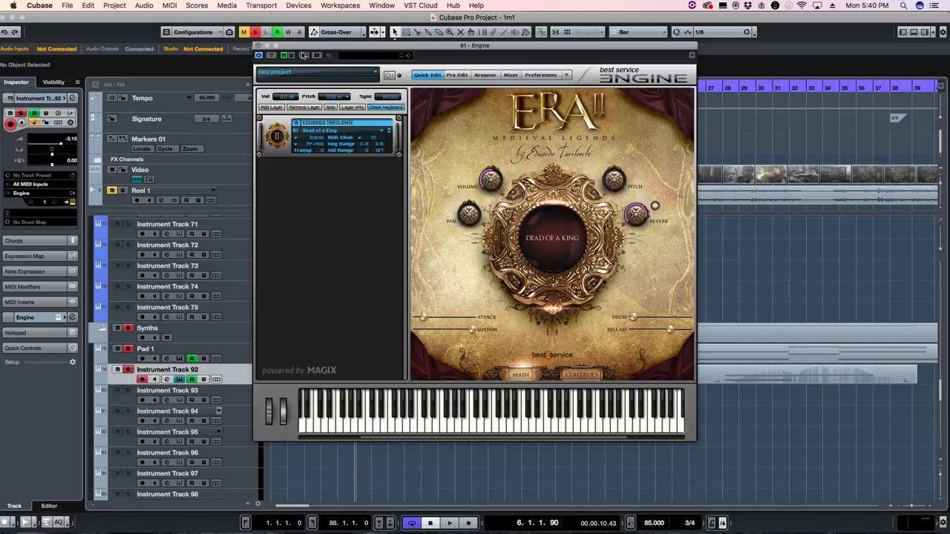
{"action": "left_click_drag", "start_coordinate": [303, 47], "coordinate": [306, 47]}
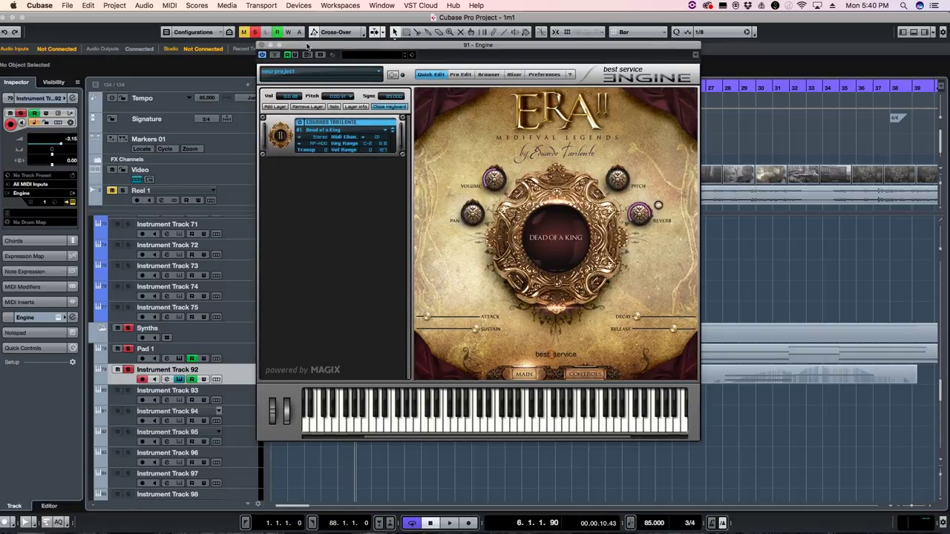
{"action": "left_click", "coordinate": [265, 45]}
Step: Play the soloed Pianos folder with its Room Tone track from bar 1 to about bar 4
{"action": "scroll", "coordinate": [513, 285], "scroll_direction": "down", "scroll_amount": 4}
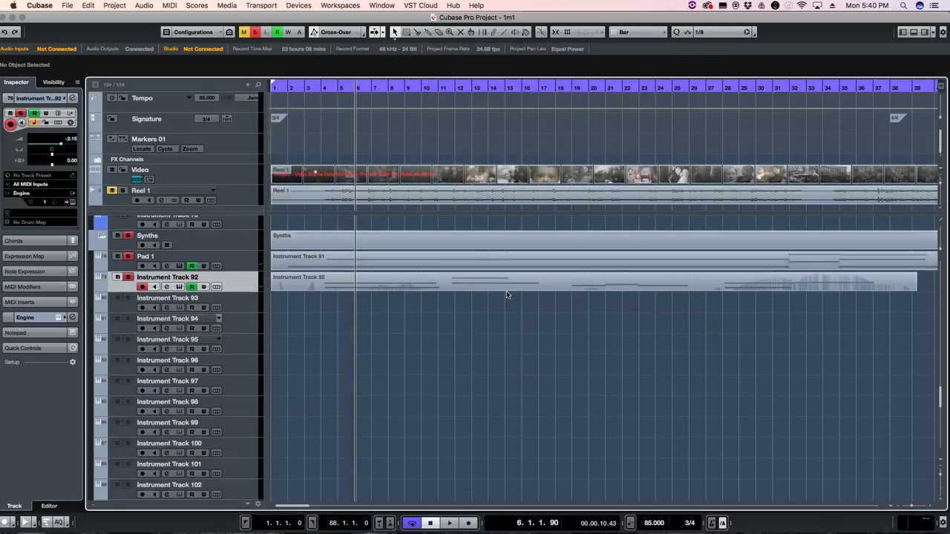
{"action": "scroll", "coordinate": [519, 310], "scroll_direction": "up", "scroll_amount": 10}
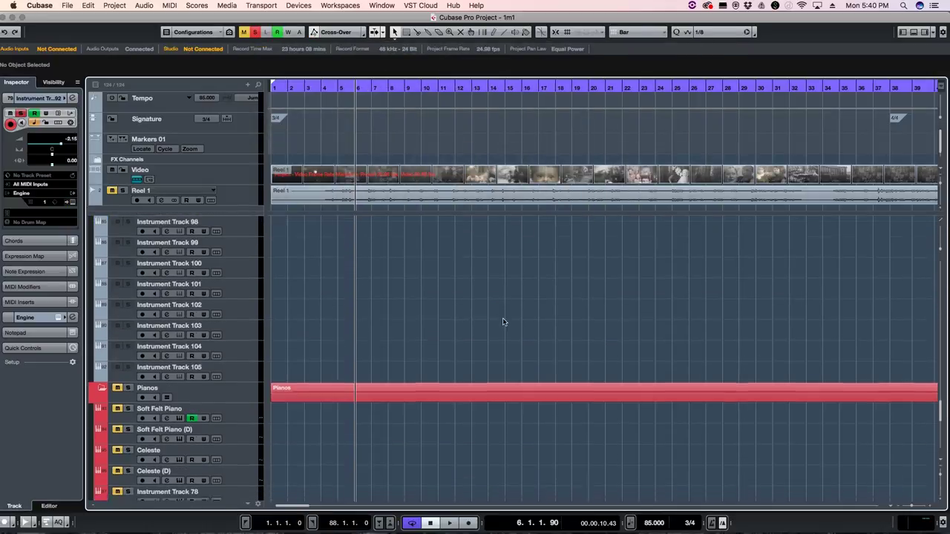
{"action": "scroll", "coordinate": [422, 293], "scroll_direction": "up", "scroll_amount": 6}
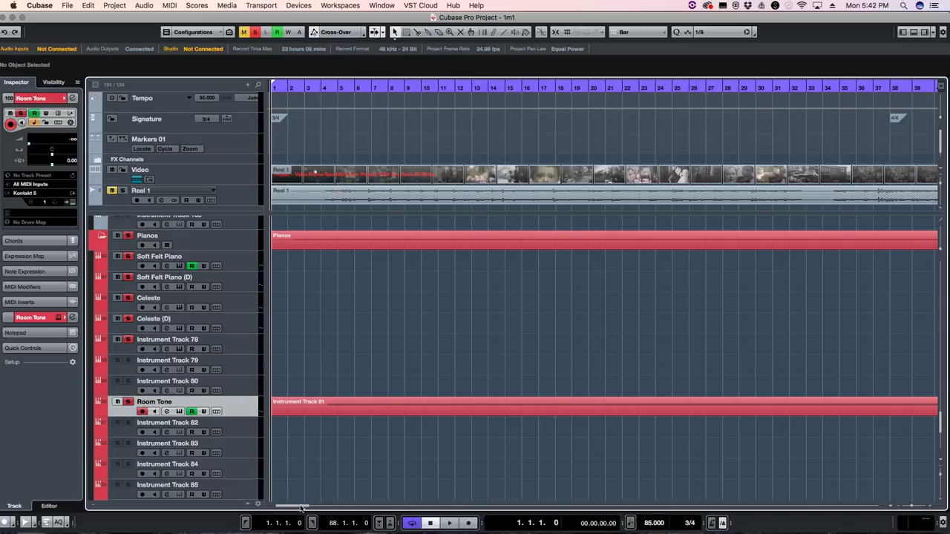
{"action": "mouse_move", "coordinate": [302, 507]}
{"action": "left_mouse_down"}
{"action": "mouse_move", "coordinate": [352, 506]}
{"action": "mouse_move", "coordinate": [306, 506]}
{"action": "left_mouse_up"}
{"action": "scroll", "coordinate": [383, 452], "scroll_direction": "down", "scroll_amount": 3}
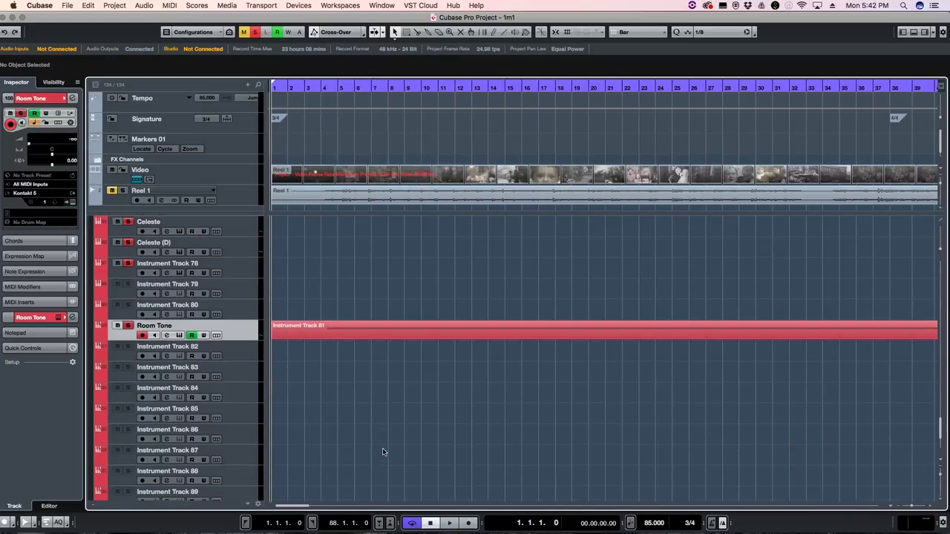
{"action": "scroll", "coordinate": [383, 452], "scroll_direction": "up", "scroll_amount": 5}
{"action": "scroll", "coordinate": [383, 452], "scroll_direction": "down", "scroll_amount": 5}
{"action": "scroll", "coordinate": [383, 452], "scroll_direction": "up", "scroll_amount": 3}
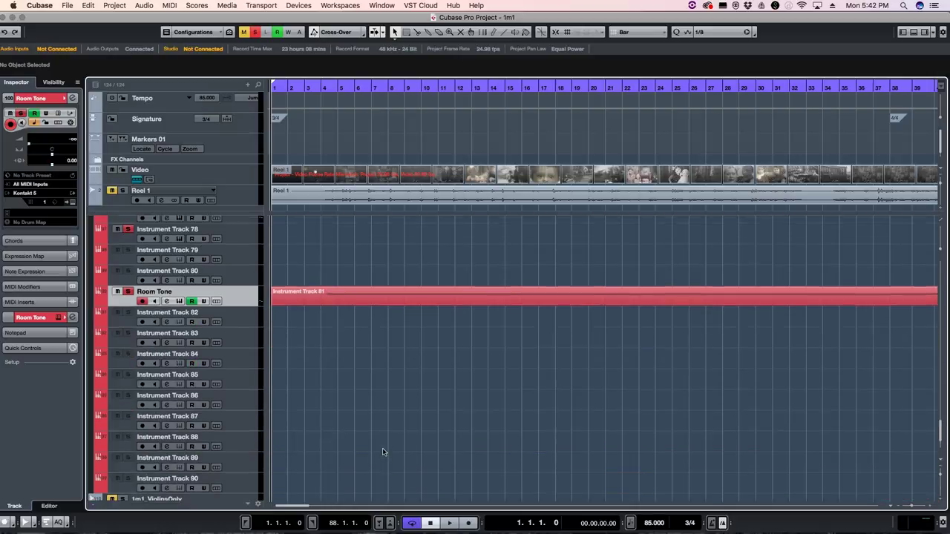
{"action": "scroll", "coordinate": [383, 452], "scroll_direction": "up", "scroll_amount": 1}
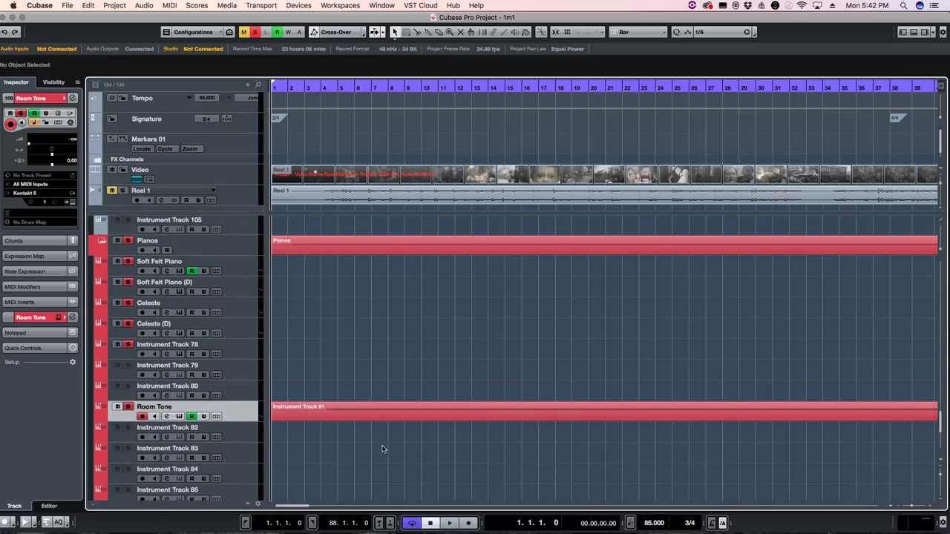
{"action": "key", "text": "space"}
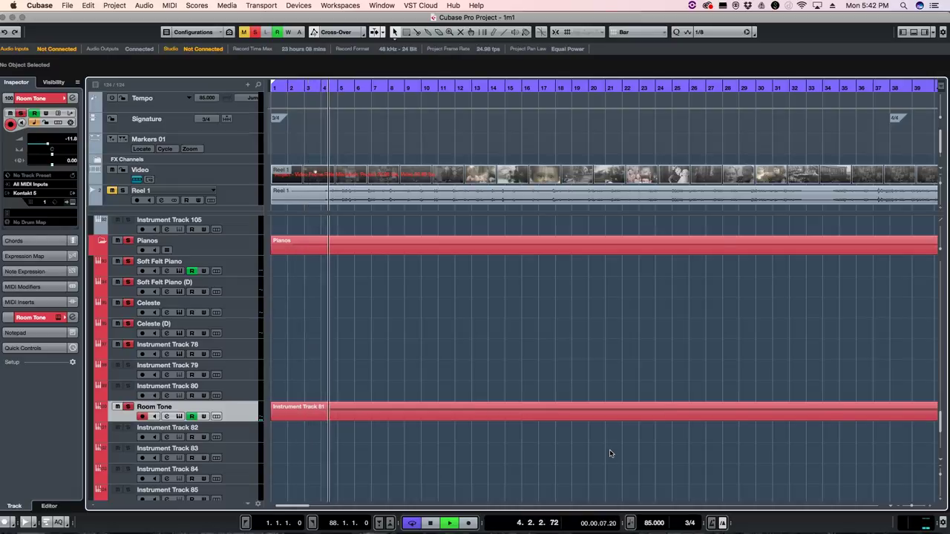
{"action": "key", "text": "space"}
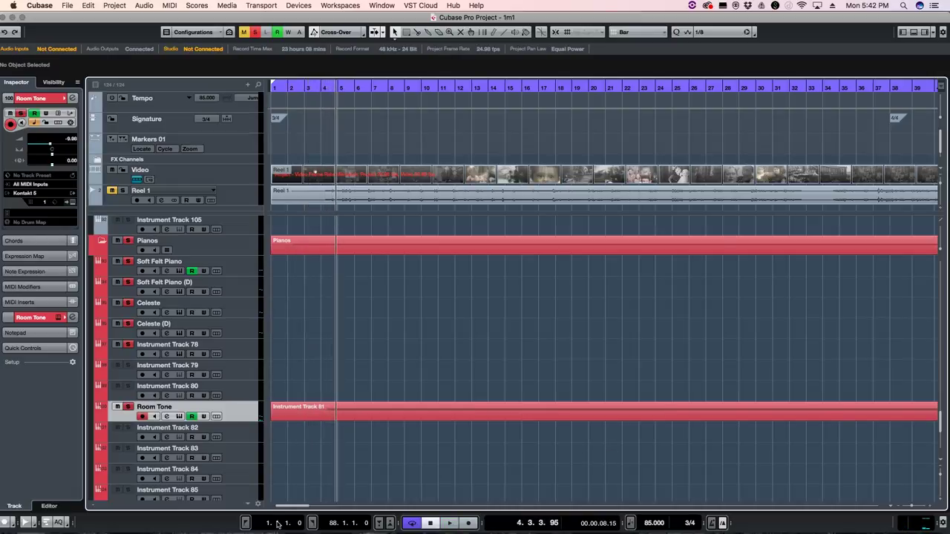
Step: Look over the cue's tracks from the Strings folder down to Pianos, and examine the piano parts in its final bars
{"action": "mouse_move", "coordinate": [287, 510]}
{"action": "left_mouse_down"}
{"action": "mouse_move", "coordinate": [327, 507]}
{"action": "mouse_move", "coordinate": [283, 510]}
{"action": "left_mouse_up"}
{"action": "scroll", "coordinate": [459, 476], "scroll_direction": "up", "scroll_amount": 4}
{"action": "scroll", "coordinate": [459, 475], "scroll_direction": "up", "scroll_amount": 4}
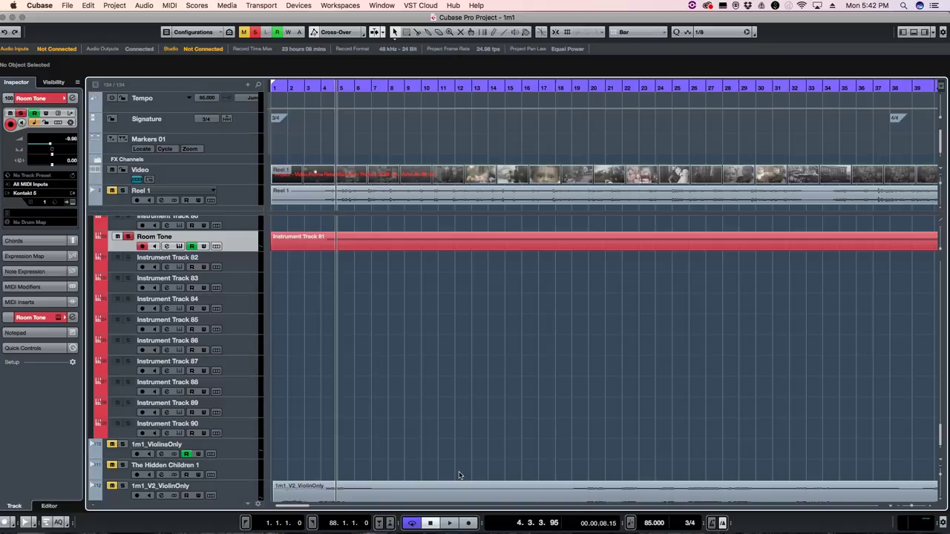
{"action": "scroll", "coordinate": [459, 475], "scroll_direction": "up", "scroll_amount": 20}
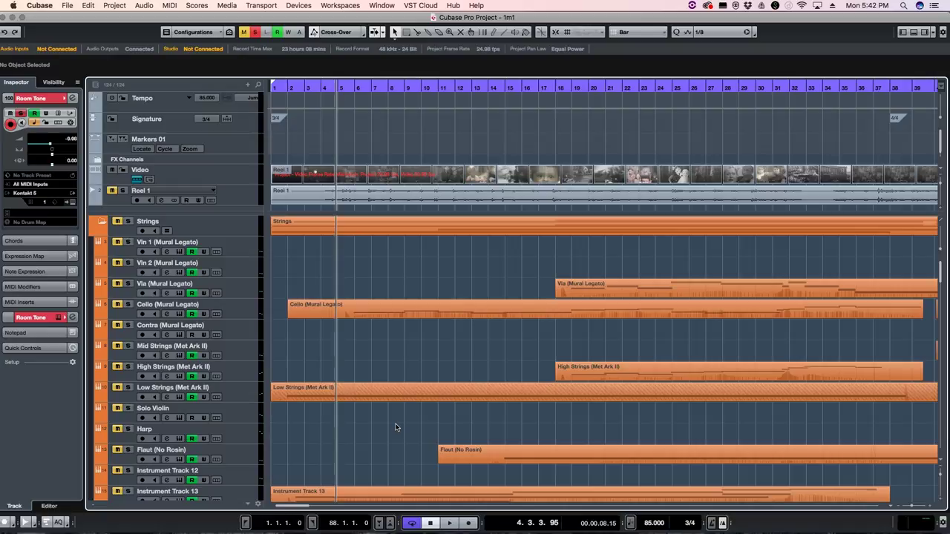
{"action": "scroll", "coordinate": [396, 428], "scroll_direction": "down", "scroll_amount": 10}
{"action": "scroll", "coordinate": [396, 428], "scroll_direction": "down", "scroll_amount": 20}
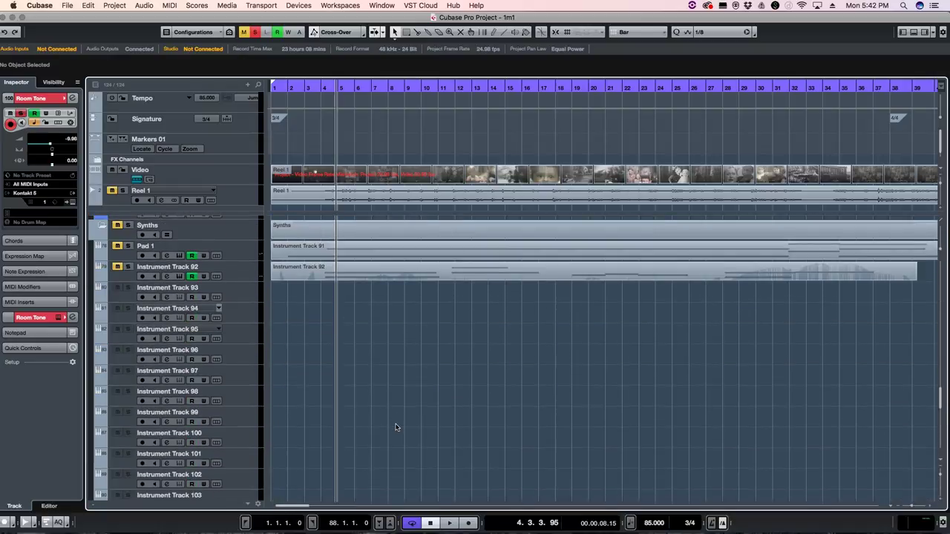
{"action": "scroll", "coordinate": [395, 428], "scroll_direction": "up", "scroll_amount": 12}
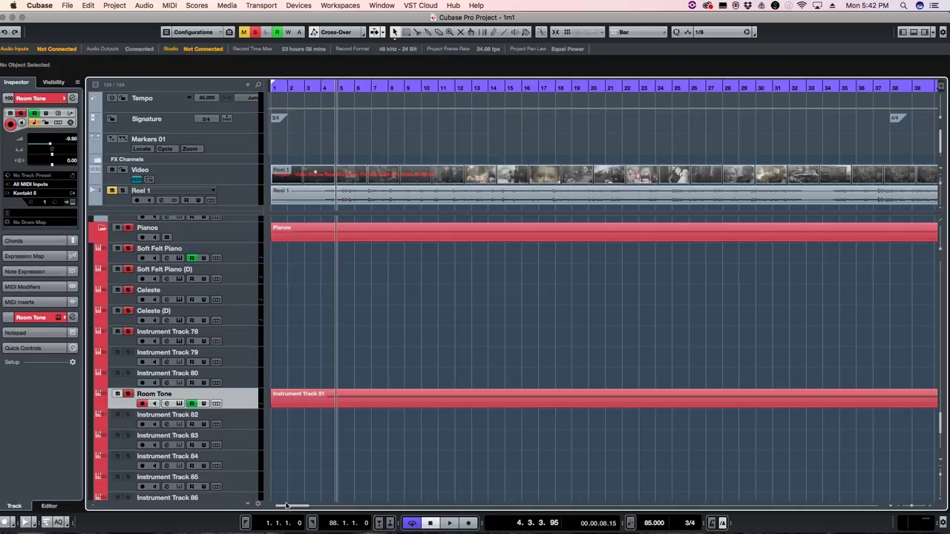
{"action": "left_click_drag", "start_coordinate": [288, 506], "coordinate": [342, 506]}
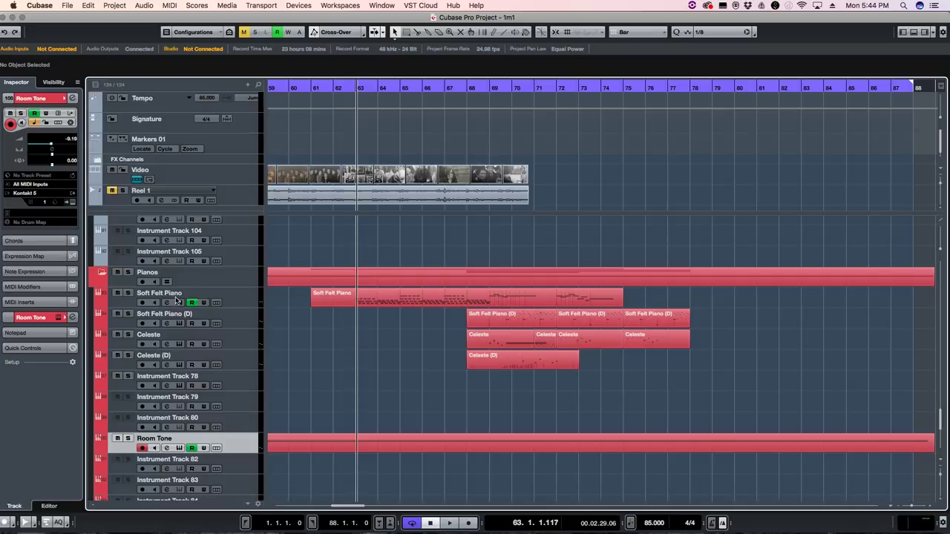
Step: Solo the Soft Felt Piano and Harp tracks and play them together from bar 63 to about bar 64
{"action": "left_click", "coordinate": [124, 376]}
{"action": "scroll", "coordinate": [417, 382], "scroll_direction": "up", "scroll_amount": 10}
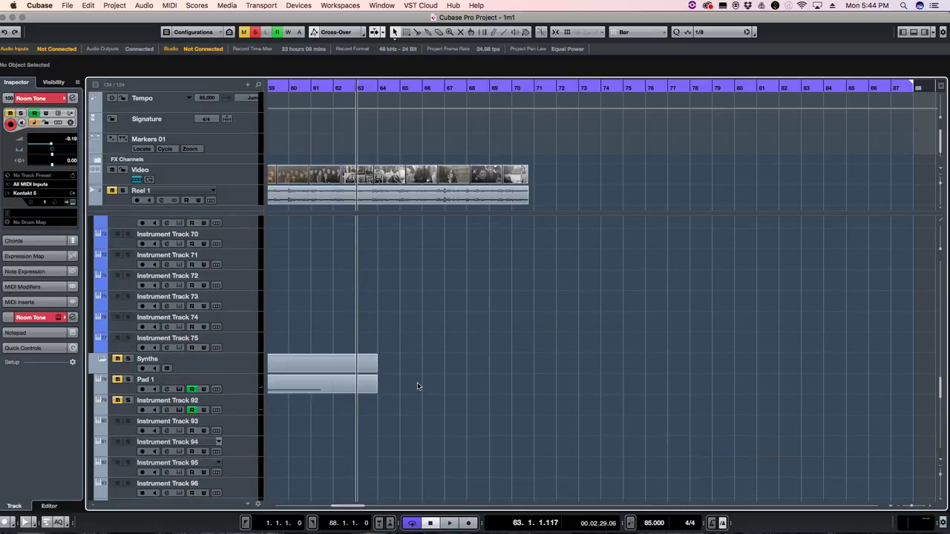
{"action": "scroll", "coordinate": [418, 386], "scroll_direction": "up", "scroll_amount": 20}
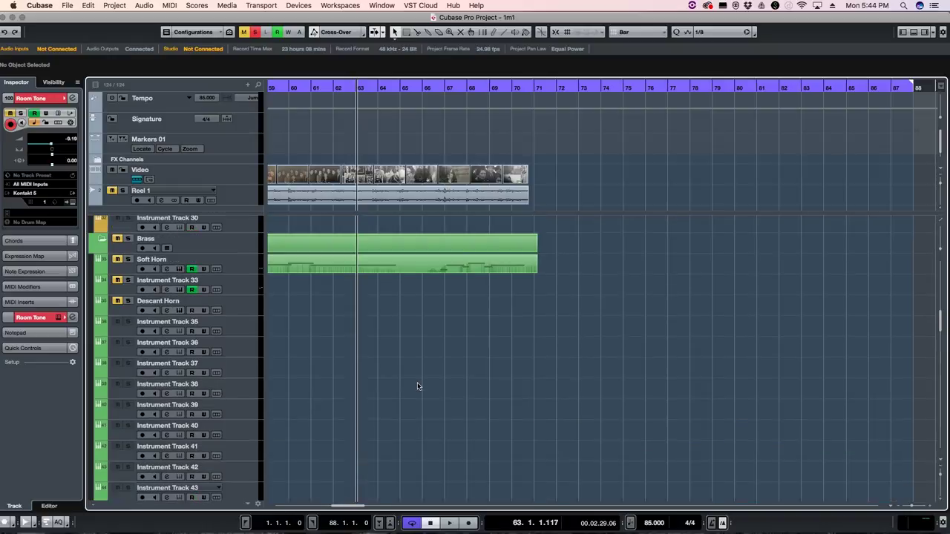
{"action": "scroll", "coordinate": [417, 382], "scroll_direction": "up", "scroll_amount": 15}
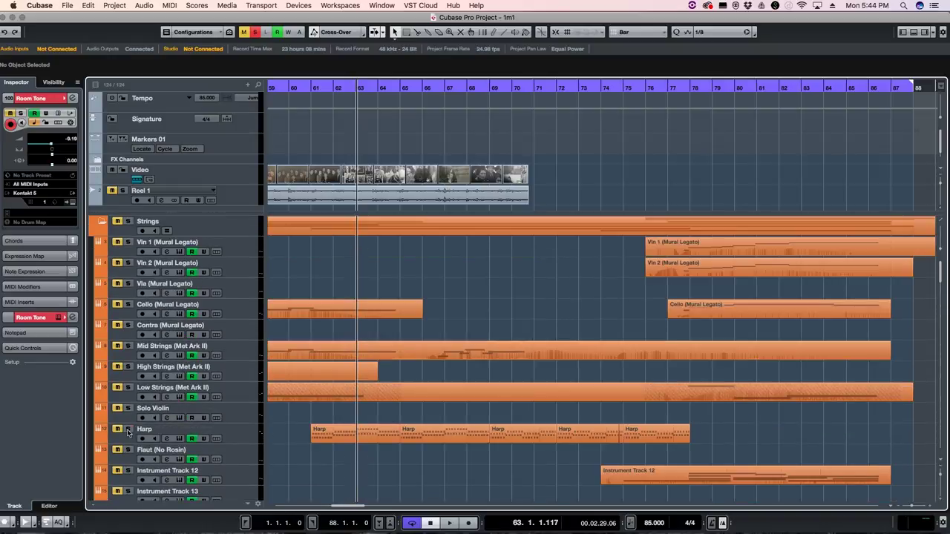
{"action": "left_click", "coordinate": [127, 430]}
{"action": "key", "text": "space"}
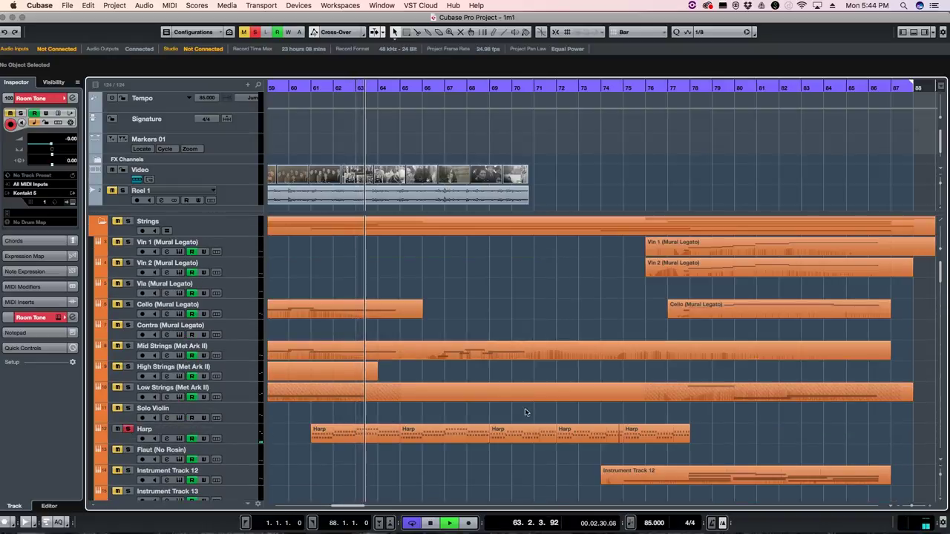
{"action": "scroll", "coordinate": [525, 412], "scroll_direction": "down", "scroll_amount": 20}
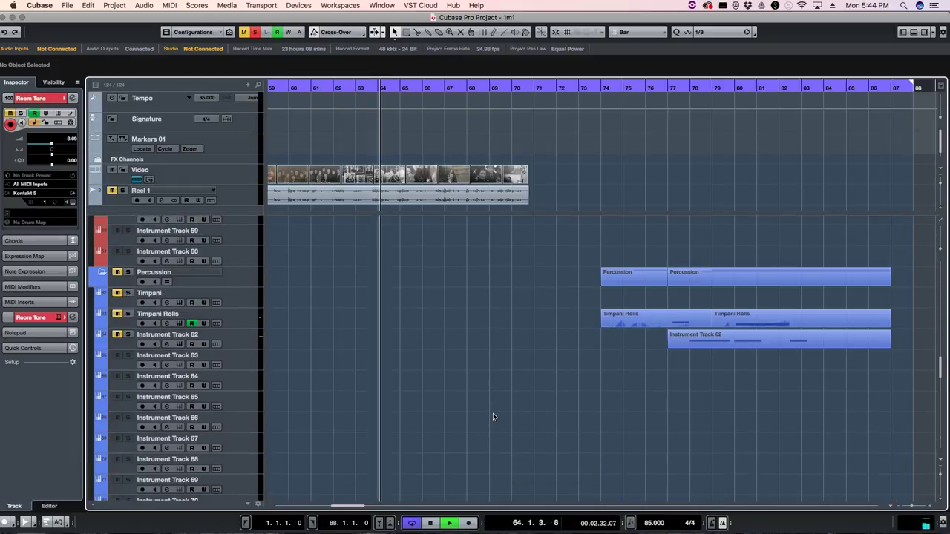
{"action": "scroll", "coordinate": [493, 417], "scroll_direction": "down", "scroll_amount": 15}
{"action": "key", "text": "space"}
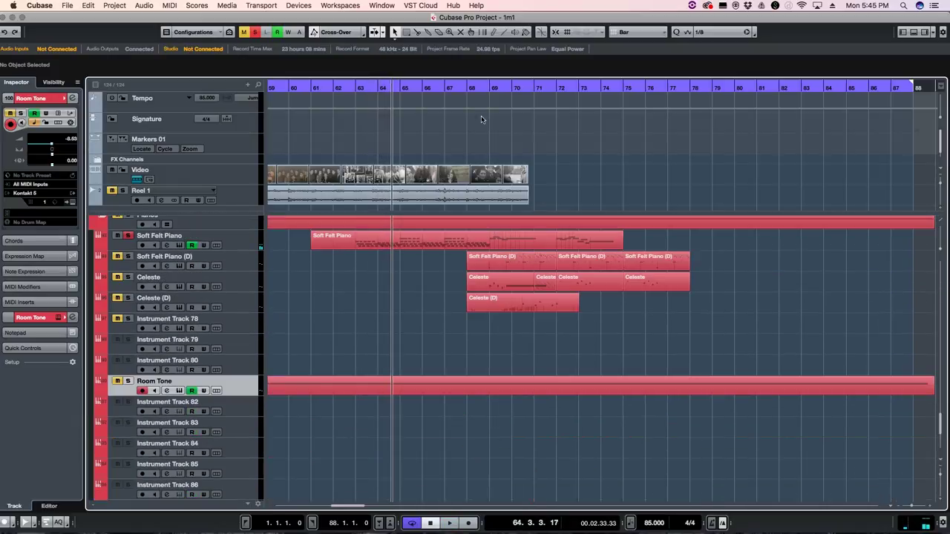
Step: Add Soft Felt Piano (D), Celeste and Celeste (D) to the solo and play from about bar 68 to bar 72
{"action": "left_click", "coordinate": [473, 88]}
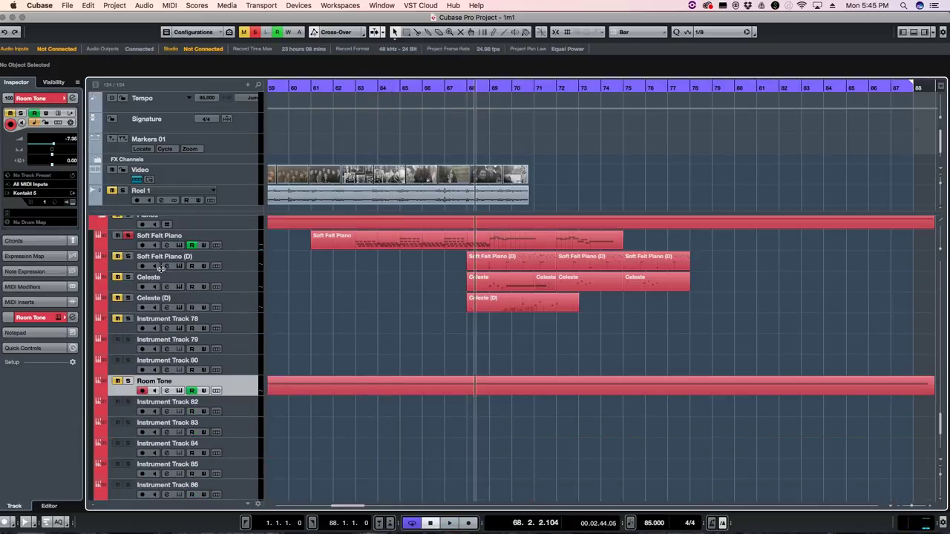
{"action": "left_click", "coordinate": [128, 256]}
{"action": "left_click", "coordinate": [127, 277]}
{"action": "left_click", "coordinate": [128, 298]}
{"action": "key", "text": "space"}
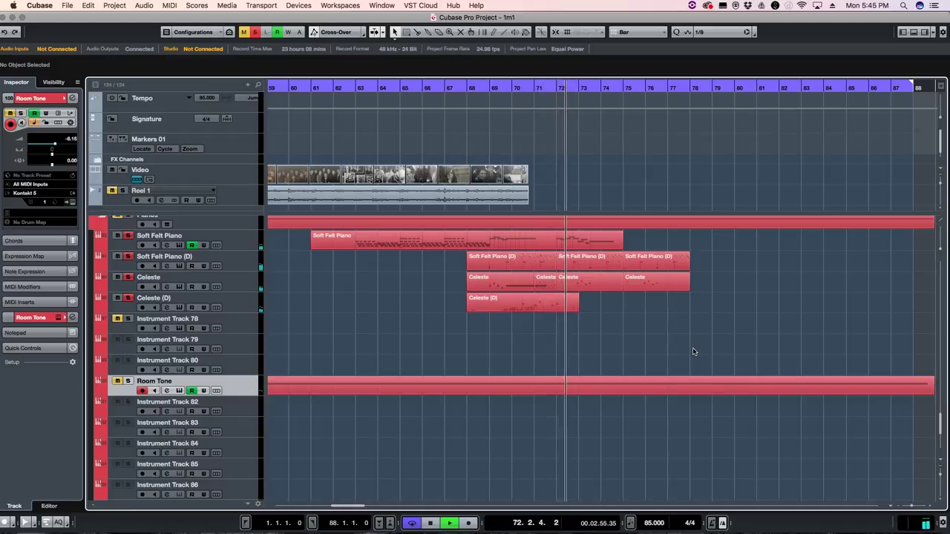
{"action": "key", "text": "space"}
Step: Clear all track solos across the project
{"action": "scroll", "coordinate": [450, 391], "scroll_direction": "up", "scroll_amount": 2}
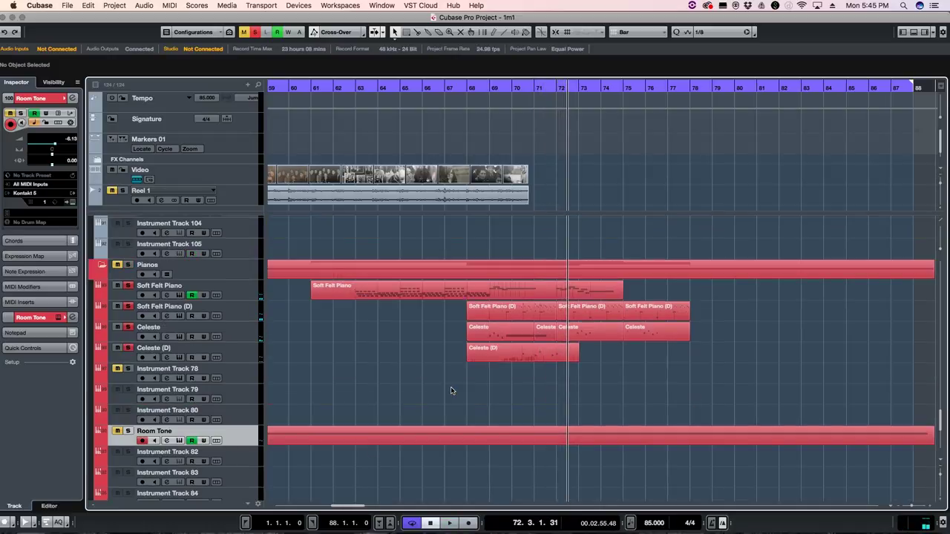
{"action": "scroll", "coordinate": [451, 390], "scroll_direction": "up", "scroll_amount": 10}
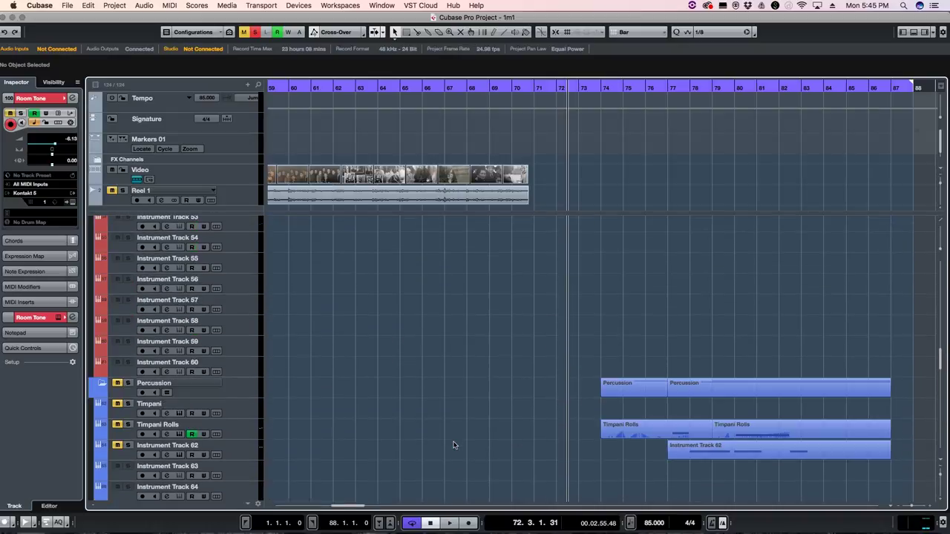
{"action": "scroll", "coordinate": [455, 445], "scroll_direction": "up", "scroll_amount": 5}
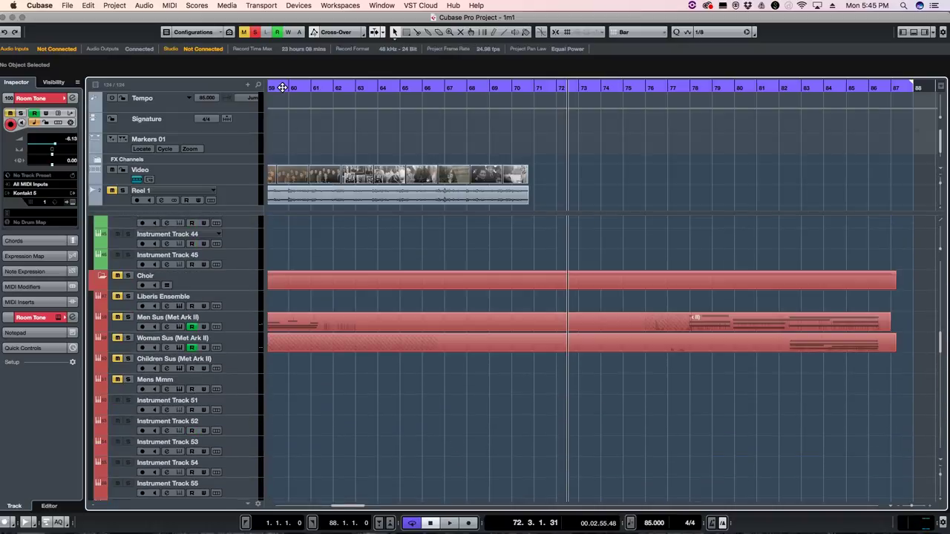
{"action": "left_click", "coordinate": [255, 31]}
{"action": "left_click", "coordinate": [244, 31]}
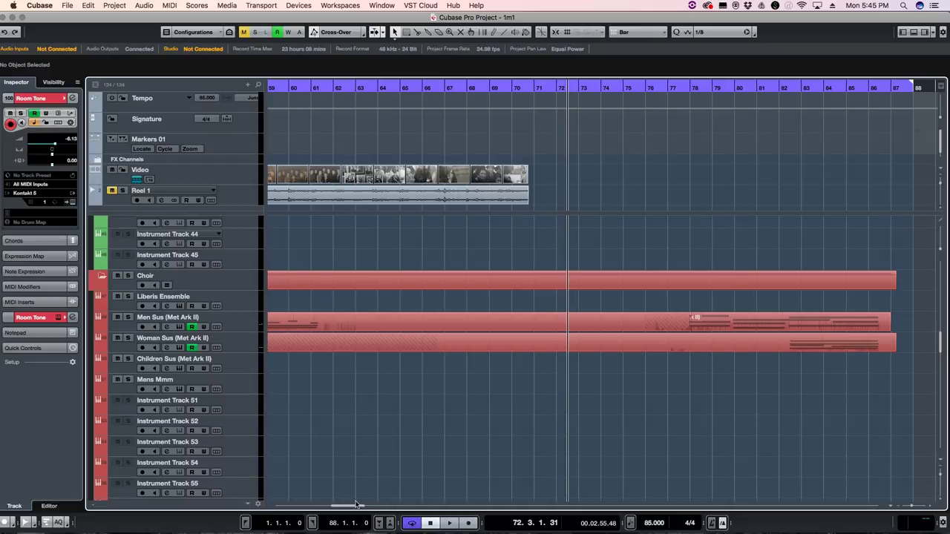
Step: Examine the Strings and Winds folders' tracks from the start of the cue at bar 1
{"action": "left_click_drag", "start_coordinate": [356, 507], "coordinate": [282, 507]}
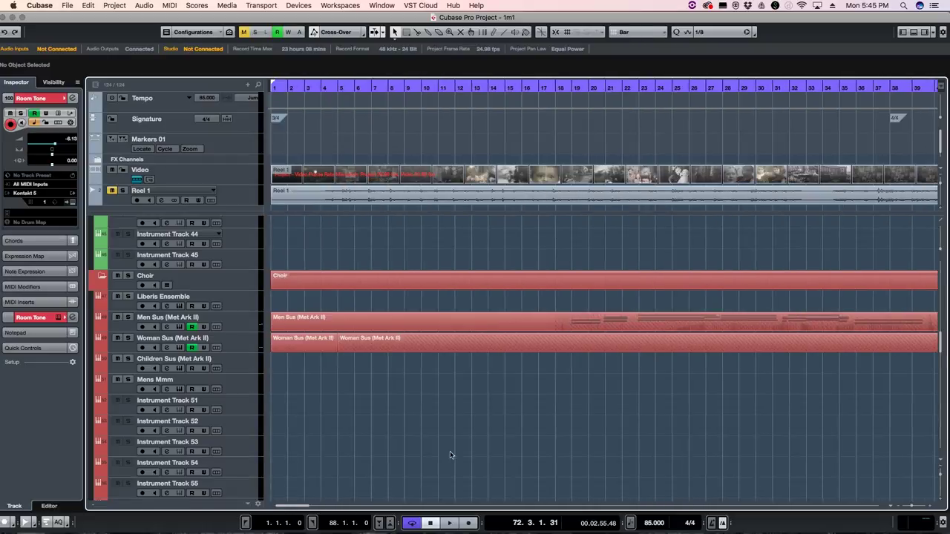
{"action": "scroll", "coordinate": [450, 451], "scroll_direction": "up", "scroll_amount": 10}
{"action": "scroll", "coordinate": [454, 454], "scroll_direction": "up", "scroll_amount": 5}
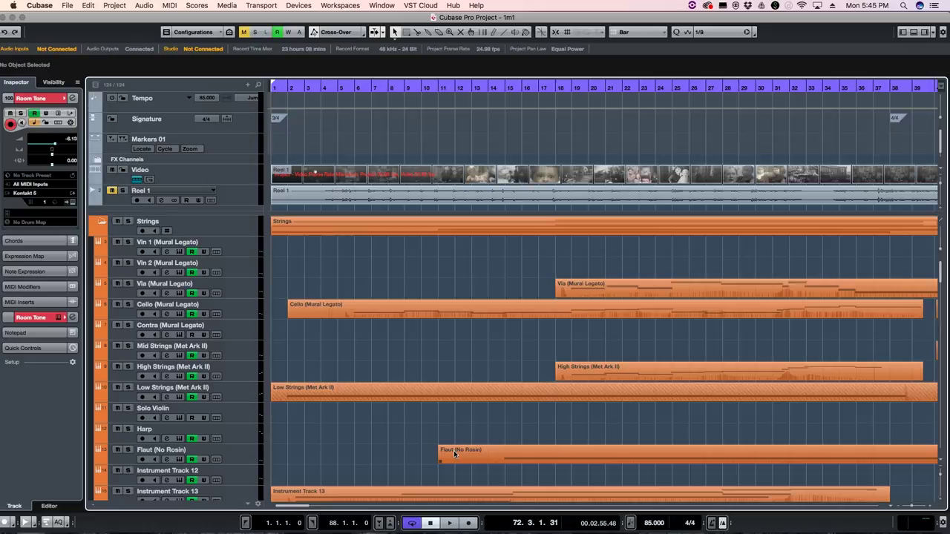
{"action": "scroll", "coordinate": [528, 421], "scroll_direction": "down", "scroll_amount": 8}
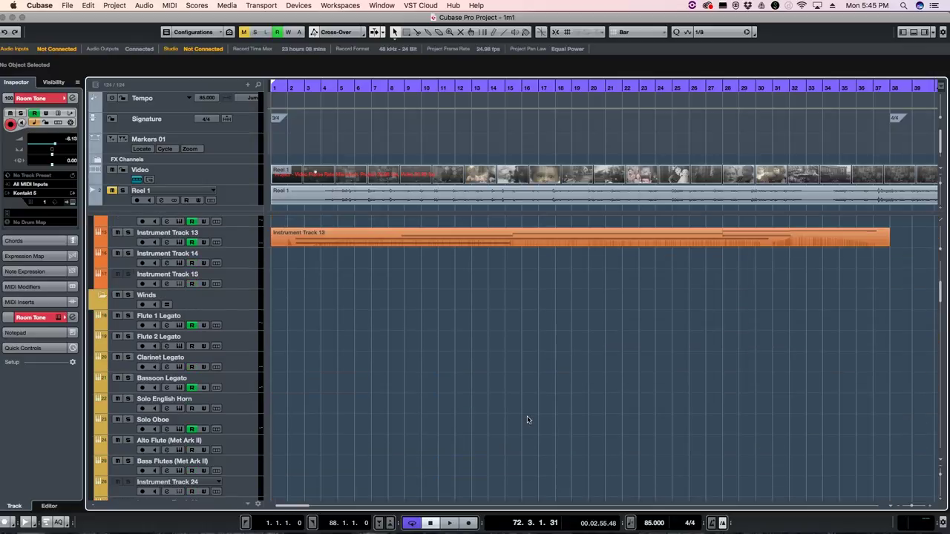
{"action": "scroll", "coordinate": [528, 420], "scroll_direction": "down", "scroll_amount": 3}
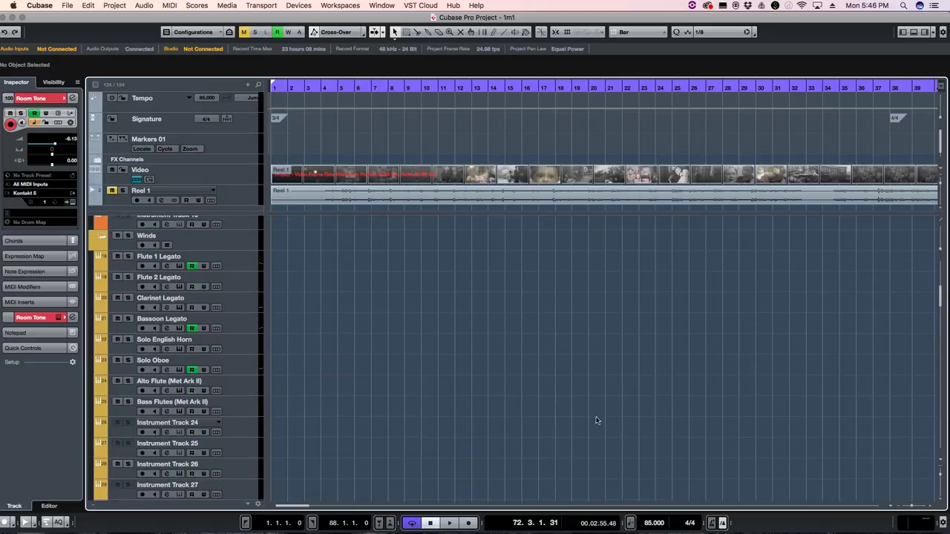
{"action": "scroll", "coordinate": [605, 421], "scroll_direction": "down", "scroll_amount": 10}
{"action": "scroll", "coordinate": [605, 421], "scroll_direction": "up", "scroll_amount": 15}
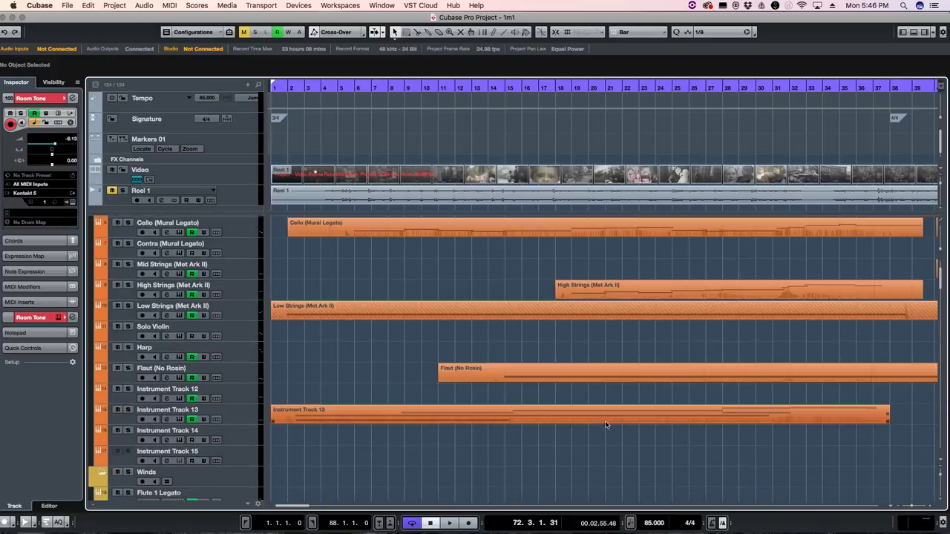
{"action": "scroll", "coordinate": [606, 424], "scroll_direction": "up", "scroll_amount": 4}
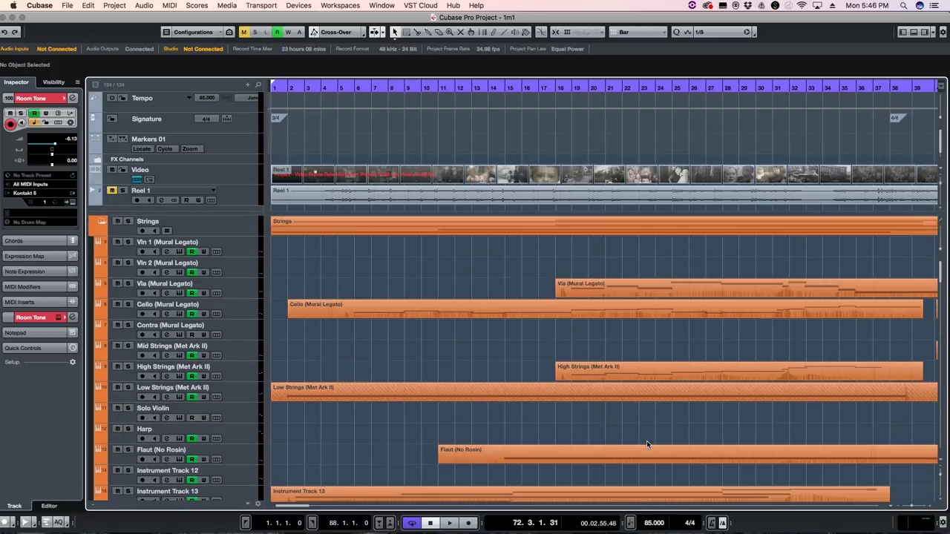